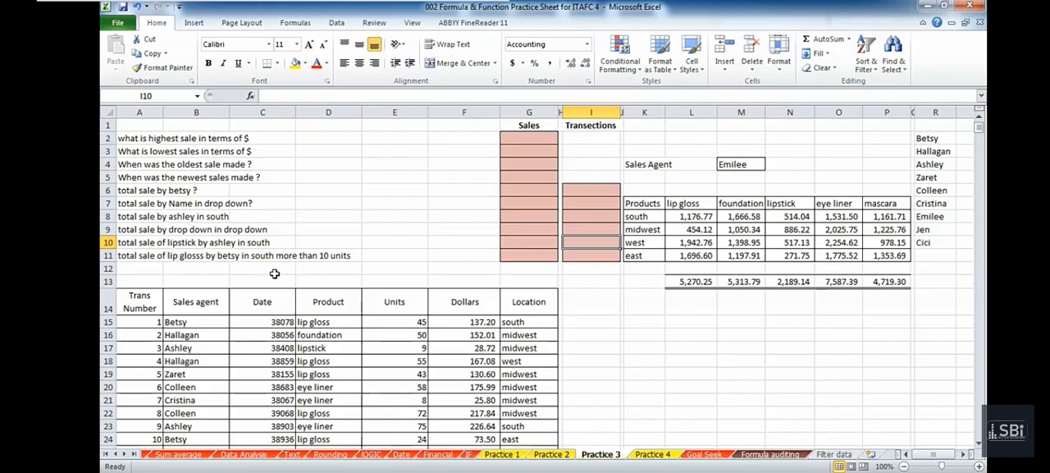
# Review the sales questions, their blank answer cells and the transaction table on the Practice 3 sheet.
pyautogui.scroll(-5, 274, 273)
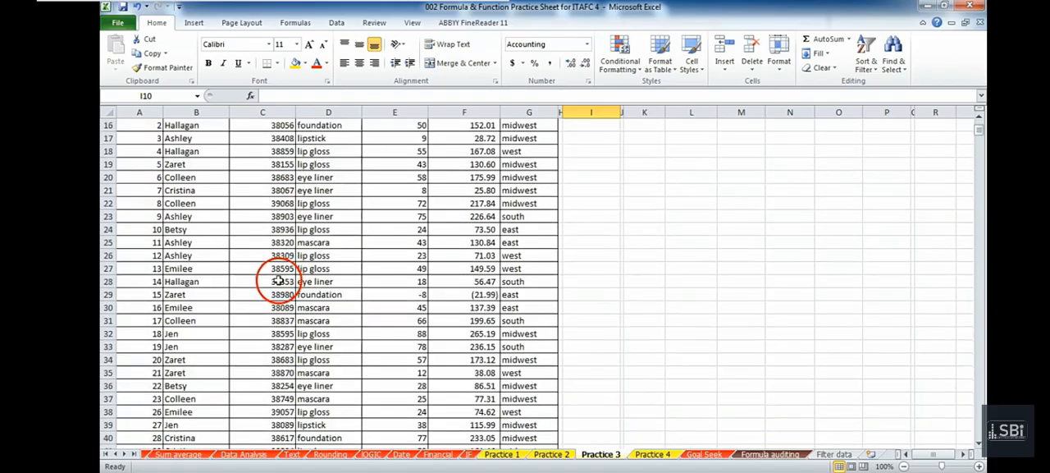
pyautogui.scroll(4, 278, 281)
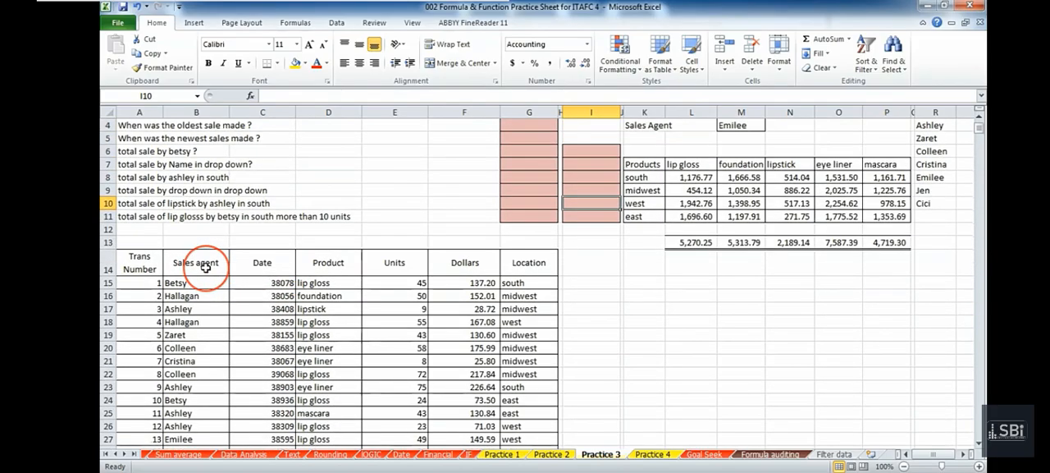
pyautogui.scroll(1, 206, 268)
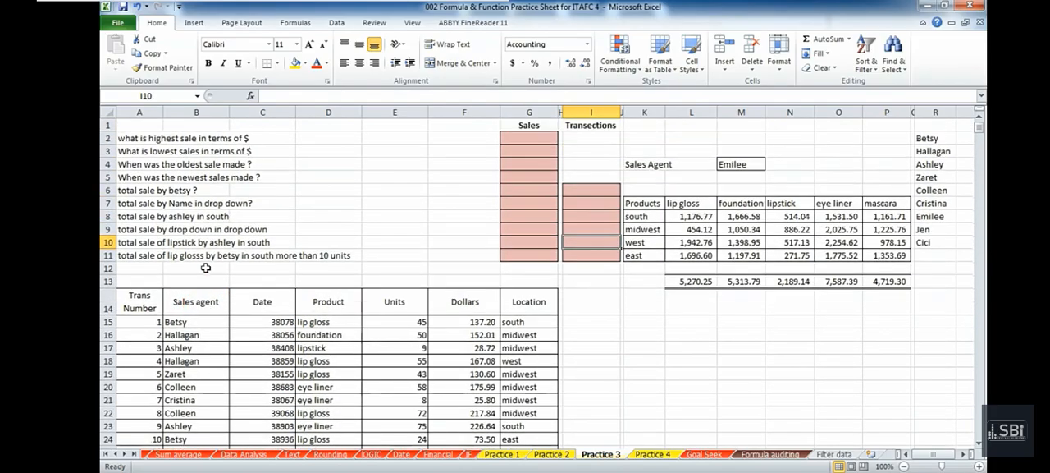
pyautogui.click(144, 191)
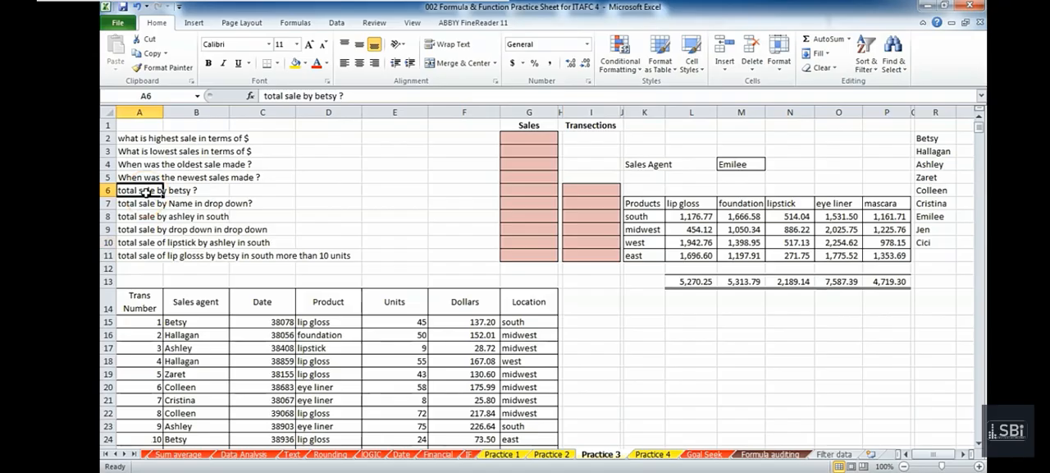
pyautogui.click(513, 192)
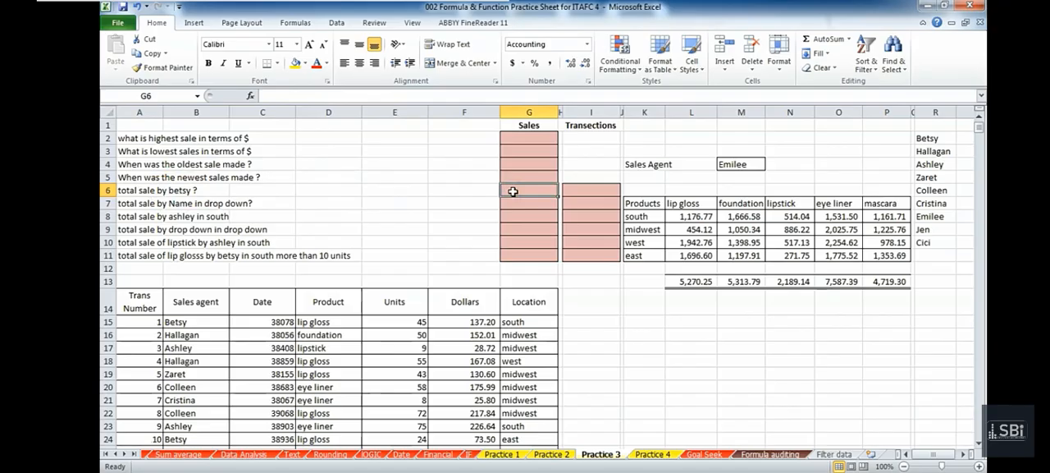
pyautogui.click(513, 193)
pyautogui.click(513, 202)
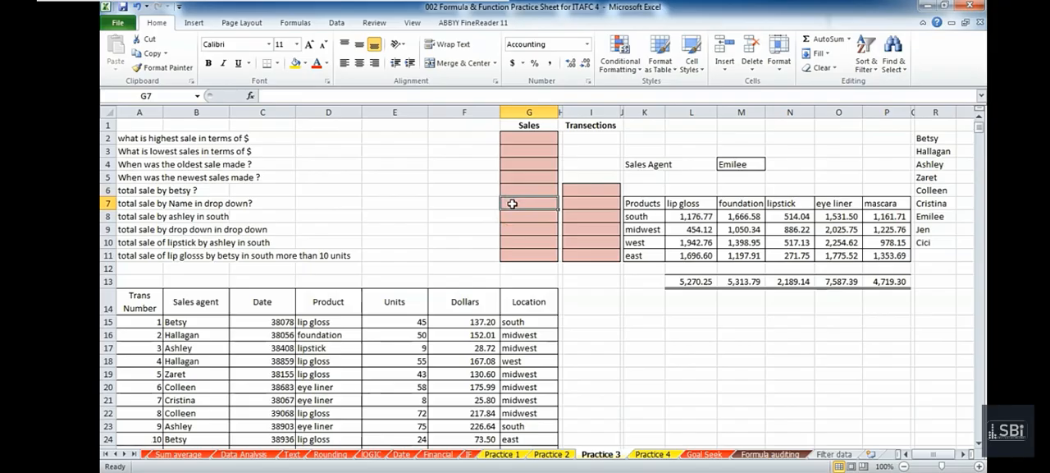
pyautogui.click(506, 206)
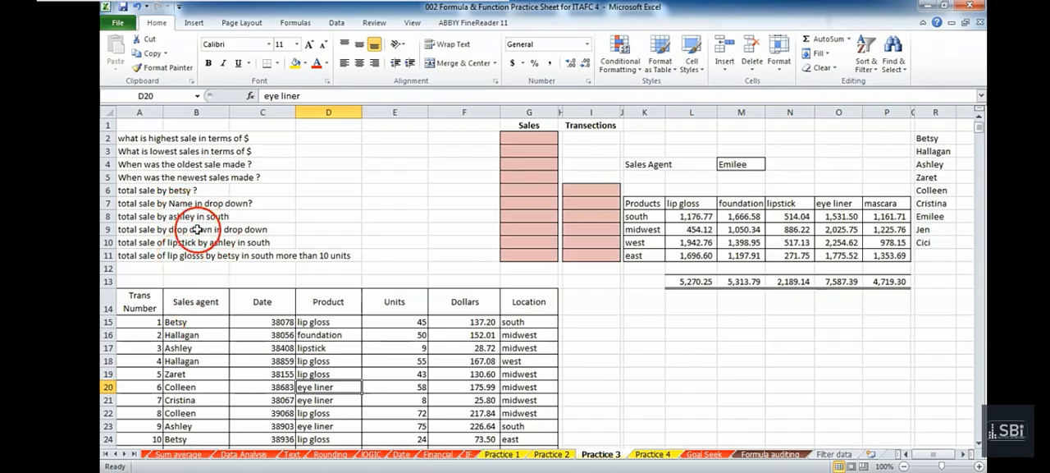
pyautogui.click(554, 214)
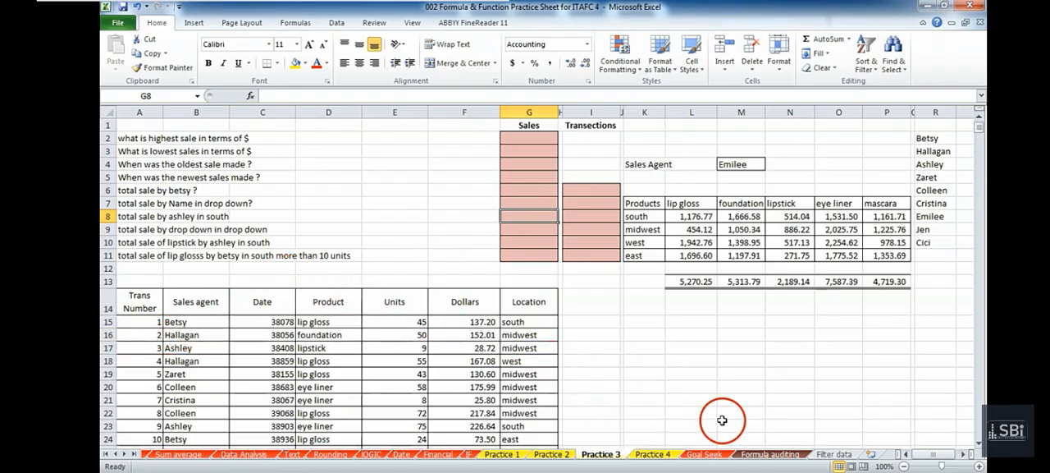
# Open the Filter data sheet and look over the columns and rows of its sales transaction table.
pyautogui.click(822, 454)
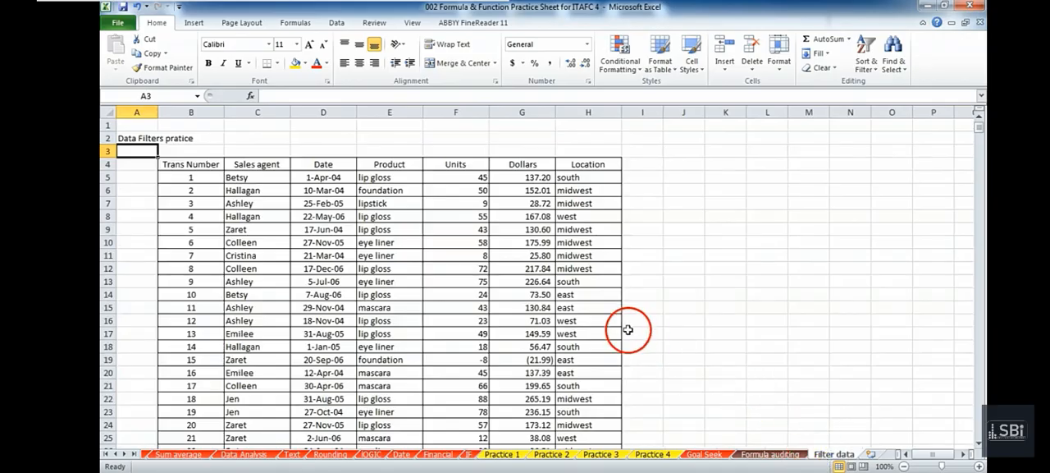
pyautogui.click(347, 321)
pyautogui.scroll(-4, 351, 270)
pyautogui.scroll(4, 349, 269)
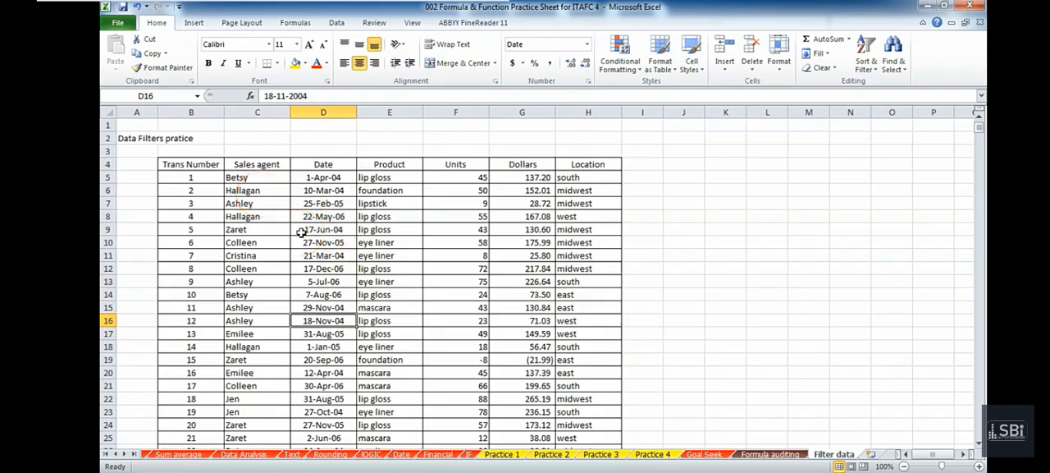
pyautogui.scroll(-2, 242, 221)
pyautogui.scroll(2, 258, 227)
pyautogui.click(185, 164)
pyautogui.moveTo(185, 165); pyautogui.dragTo(593, 341)
pyautogui.click(383, 282)
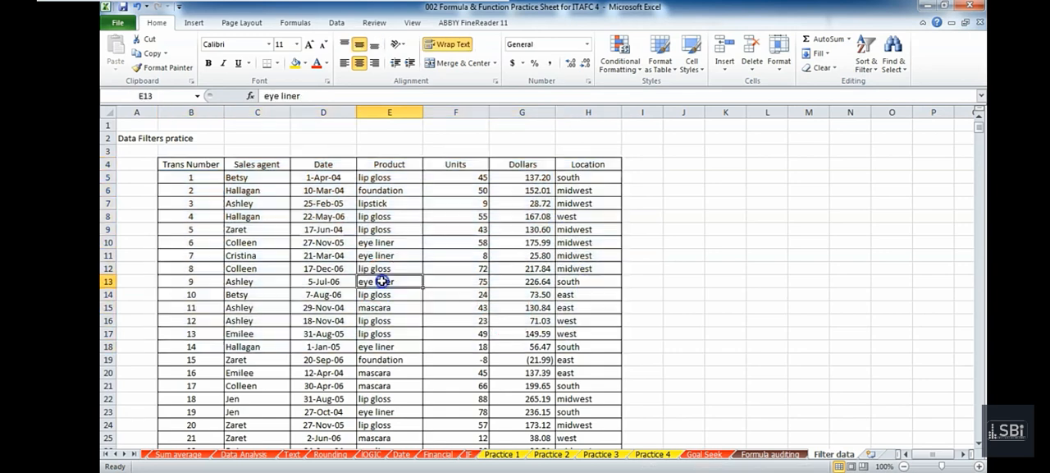
# Select the whole transaction table from the Trans Number header down to the last row and across to Location.
pyautogui.click(215, 164)
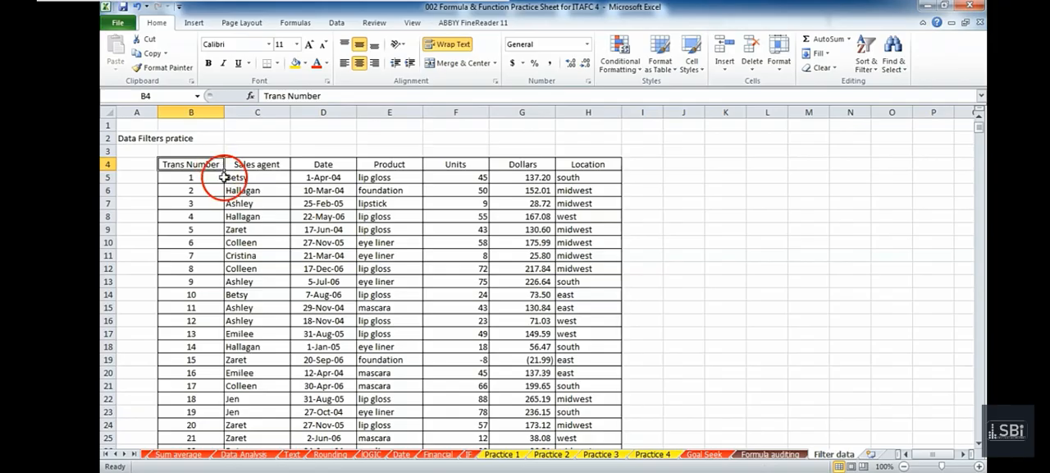
pyautogui.hotkey('ctrl', 'shift', 'Down')
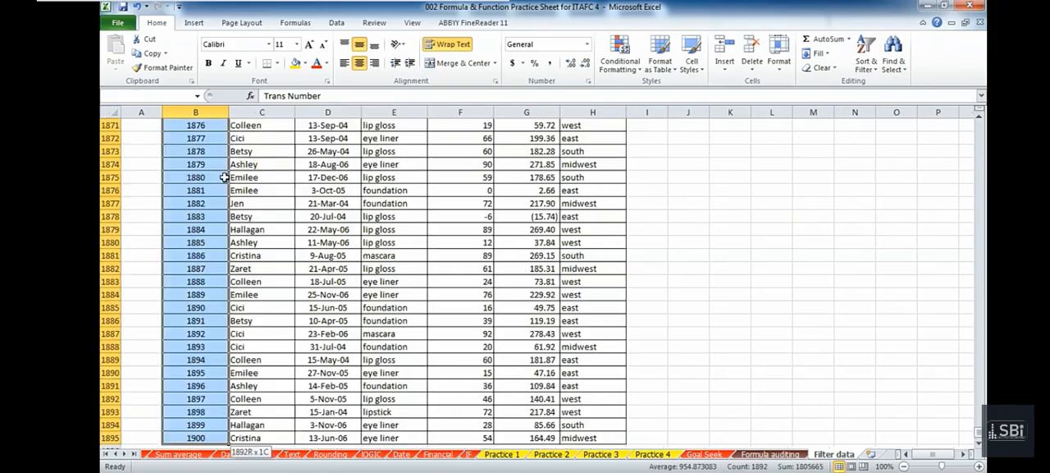
pyautogui.hotkey('shift', 'Down')
pyautogui.hotkey('shift', 'Up')
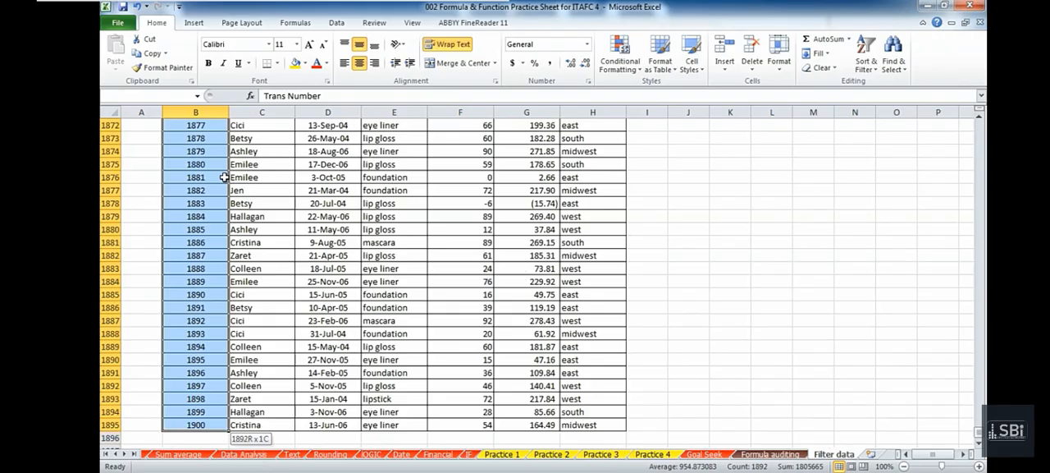
pyautogui.hotkey('ctrl', 'shift', 'Right')
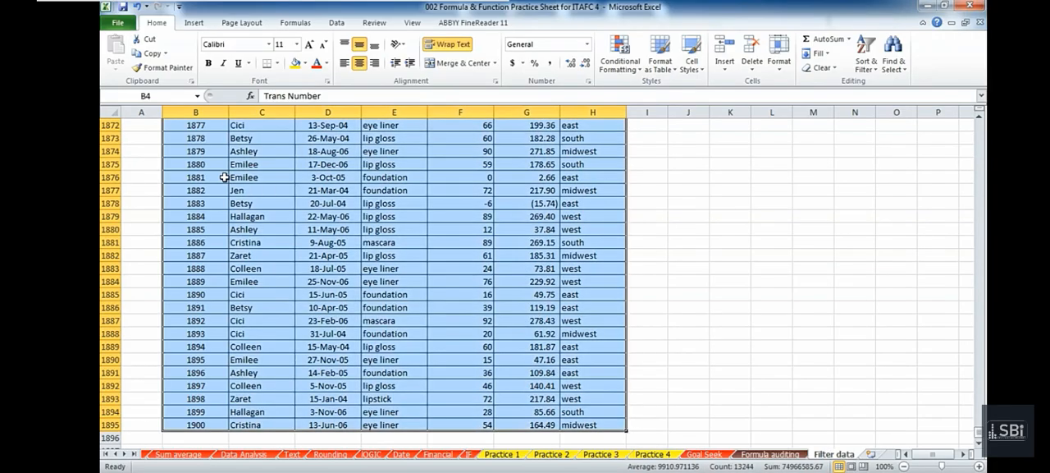
# Examine the full extent of the selected transaction table at reduced zoom levels.
pyautogui.scroll(-2, 678, 323)
pyautogui.scroll(3, 681, 261)
pyautogui.scroll(15, 680, 261)
pyautogui.keyDown('ctrl'); pyautogui.scroll(-4, 680, 261); pyautogui.keyUp('ctrl')
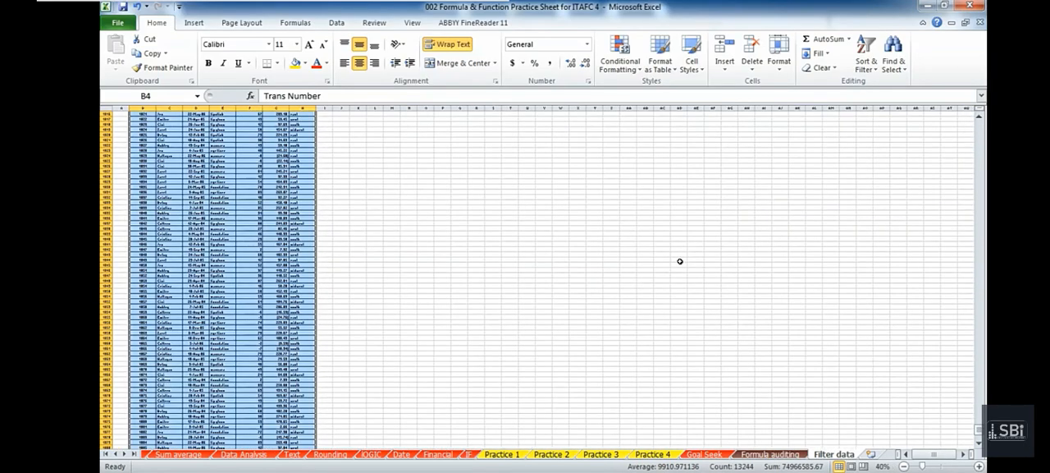
pyautogui.keyDown('ctrl'); pyautogui.scroll(-2, 680, 261); pyautogui.keyUp('ctrl')
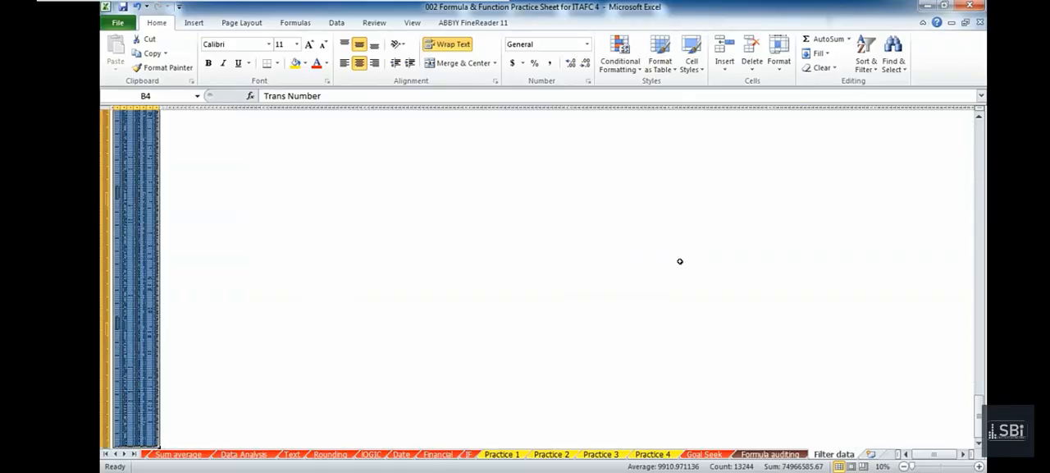
pyautogui.keyDown('ctrl'); pyautogui.scroll(2, 680, 261); pyautogui.keyUp('ctrl')
pyautogui.keyDown('ctrl'); pyautogui.scroll(-2, 680, 260); pyautogui.keyUp('ctrl')
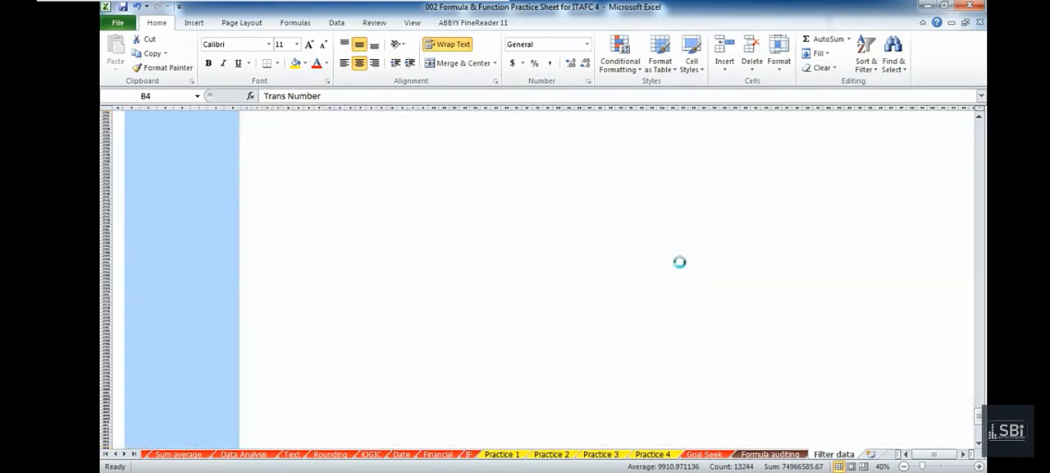
pyautogui.keyDown('ctrl'); pyautogui.scroll(5, 679, 261); pyautogui.keyUp('ctrl')
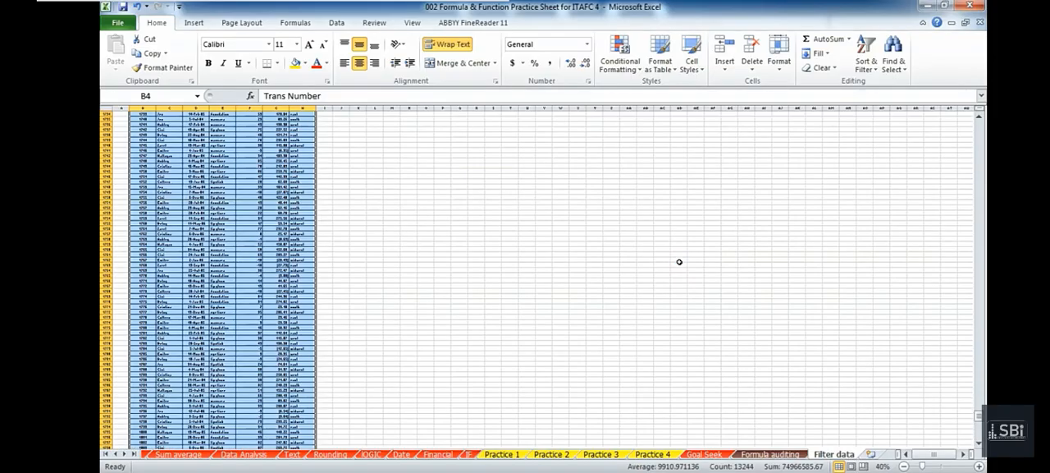
pyautogui.scroll(20, 680, 262)
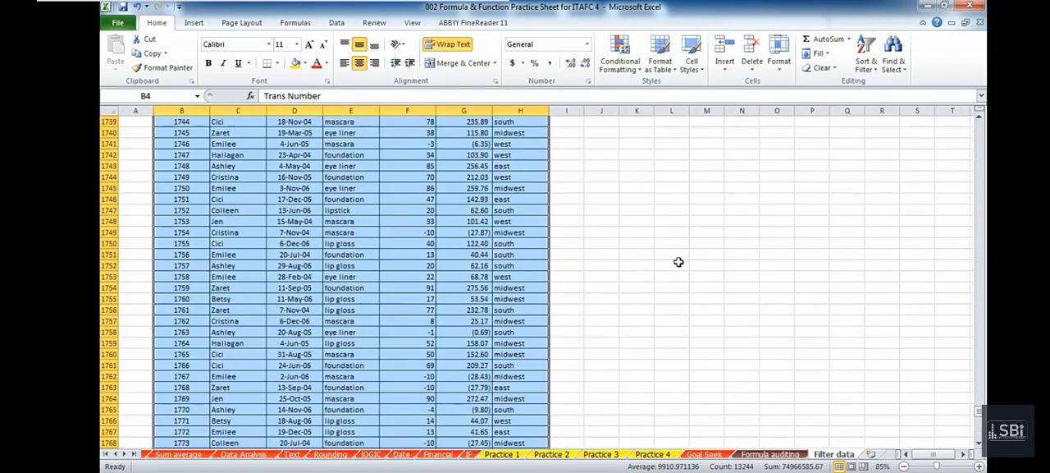
# Clear the selection, return to the Trans Number header in B4 and reselect everything through the table's last cell.
pyautogui.click(462, 265)
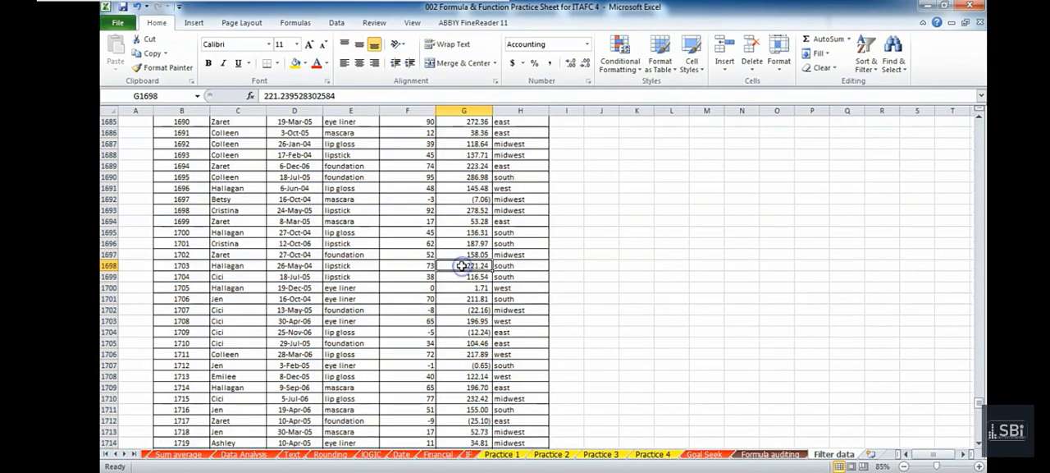
pyautogui.scroll(2, 461, 265)
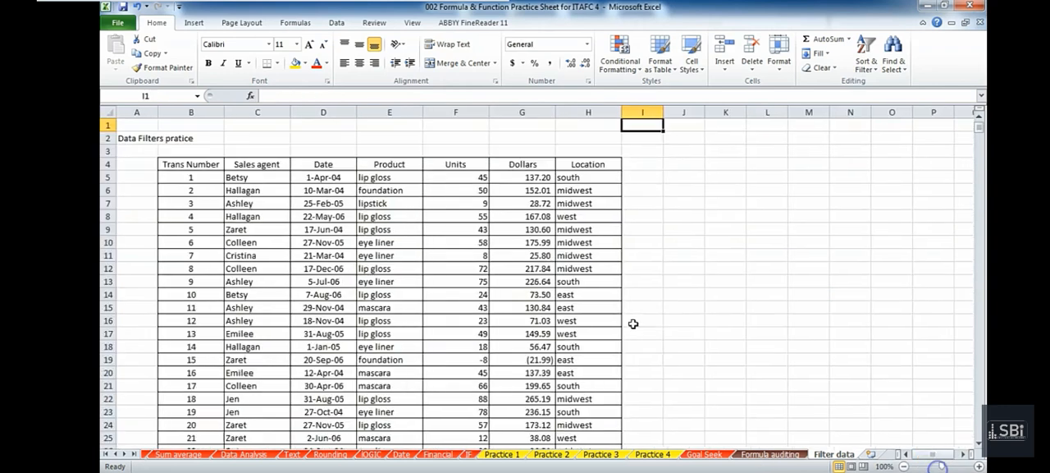
pyautogui.press('Down')
pyautogui.press('Down')
pyautogui.press('Left')
pyautogui.press('Left')
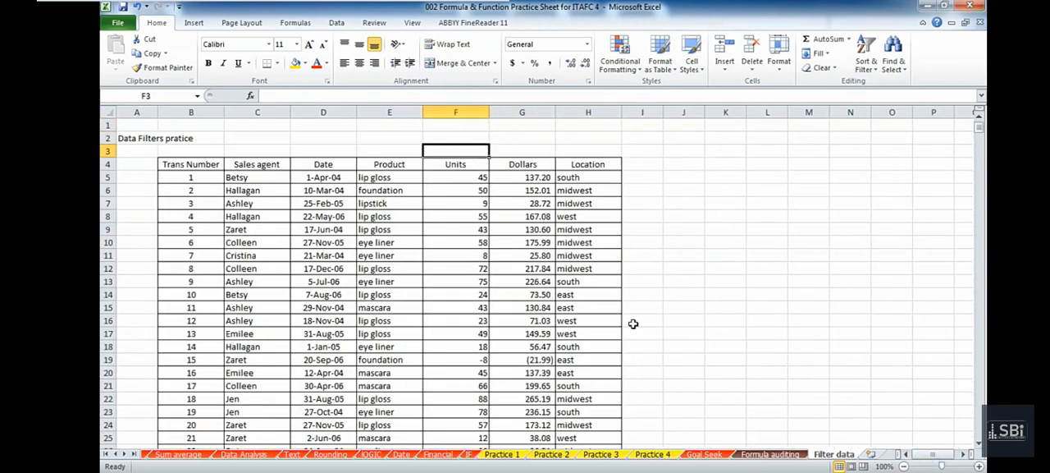
pyautogui.press('Down')
pyautogui.press('Left')
pyautogui.press('Left')
pyautogui.press('Left')
pyautogui.press('Left')
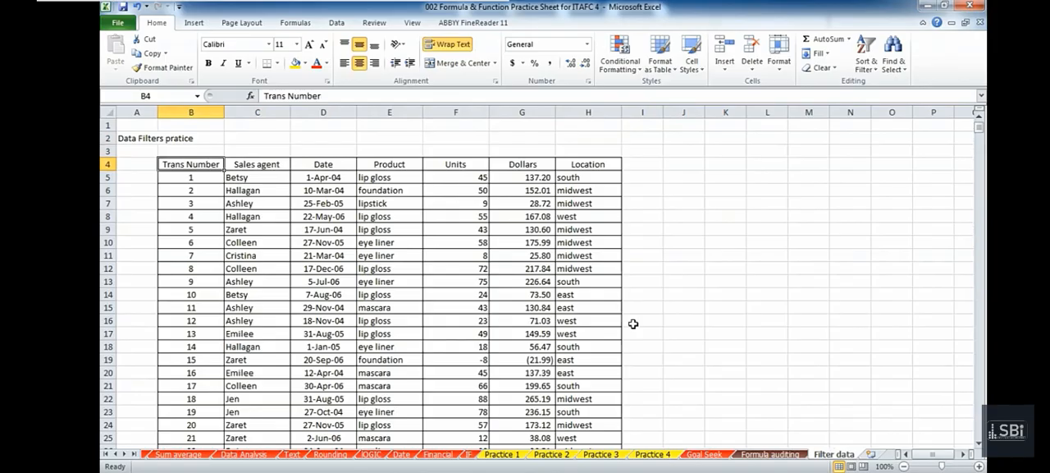
pyautogui.hotkey('ctrl', 'shift', 'End')
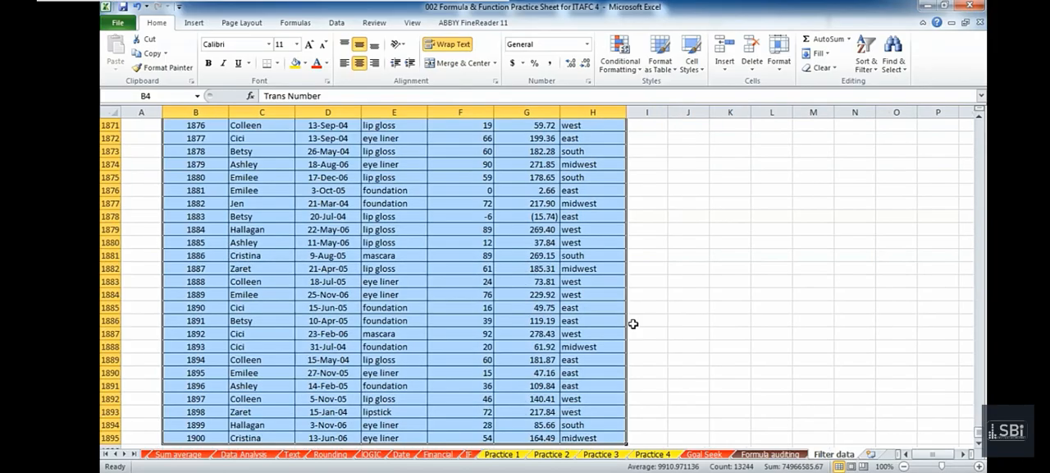
# Inspect the records in the selected transaction table from its last row upward.
pyautogui.scroll(-2, 597, 394)
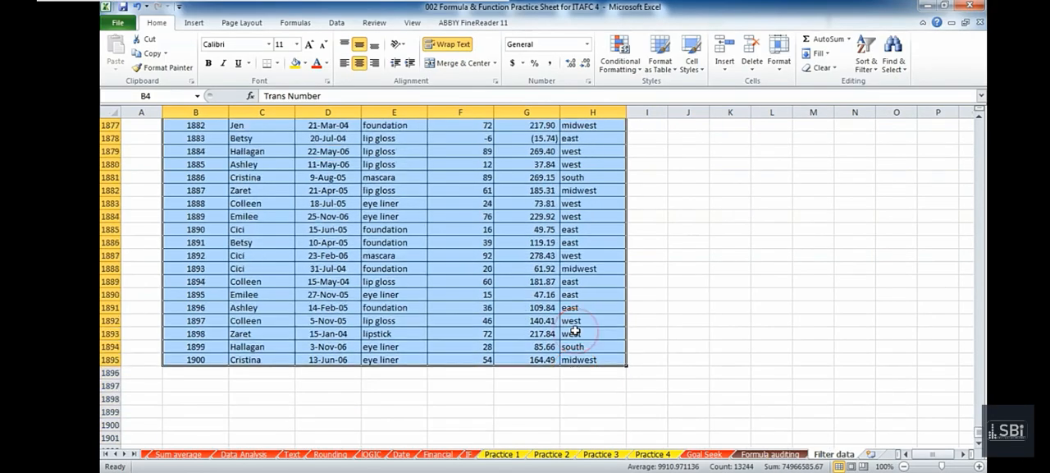
pyautogui.scroll(12, 574, 333)
pyautogui.scroll(20, 574, 332)
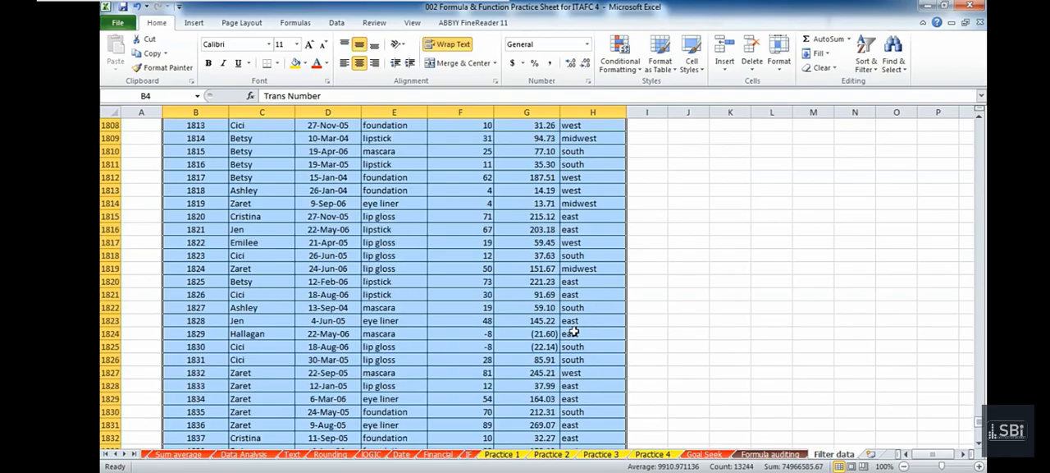
pyautogui.scroll(20, 573, 332)
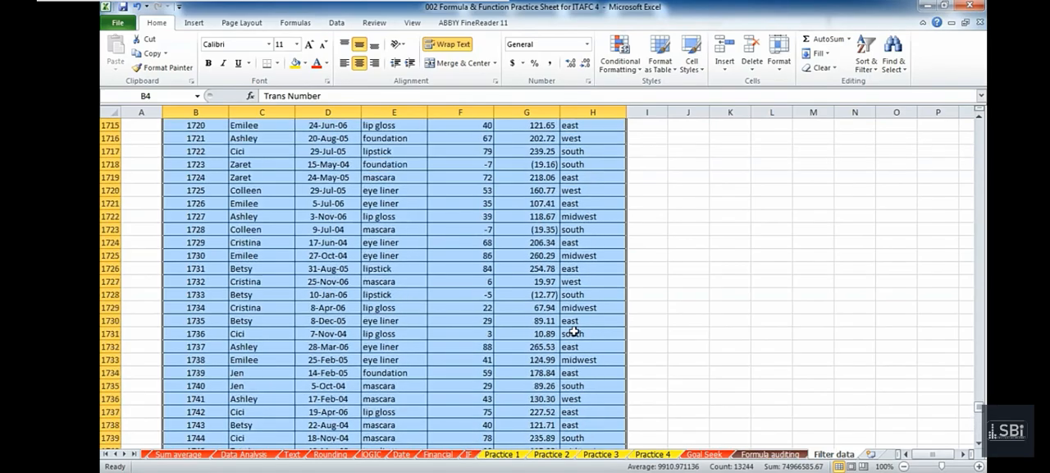
pyautogui.scroll(20, 572, 332)
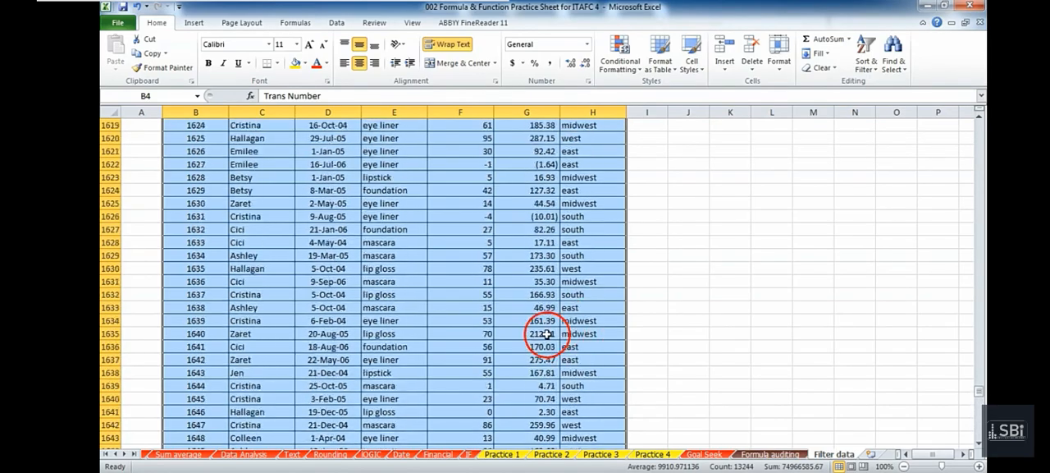
pyautogui.scroll(2, 547, 334)
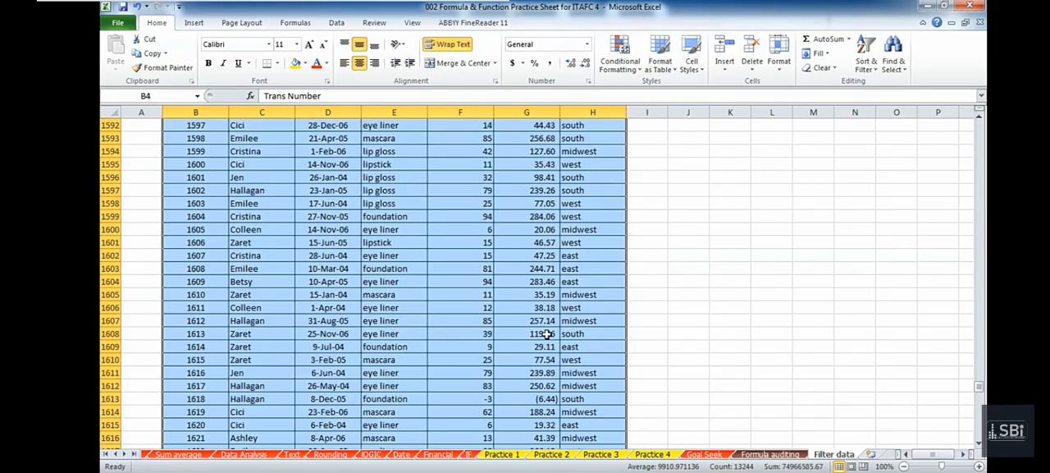
pyautogui.scroll(19, 546, 334)
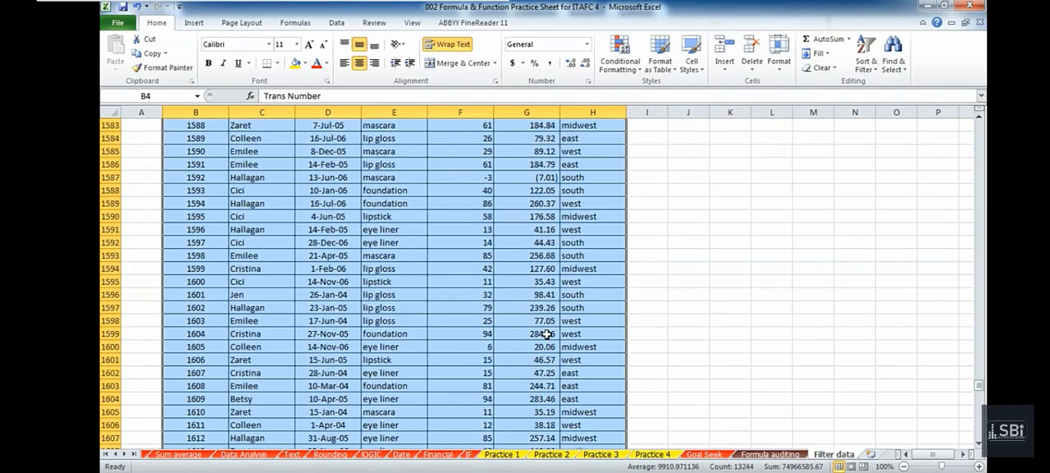
pyautogui.scroll(6, 544, 335)
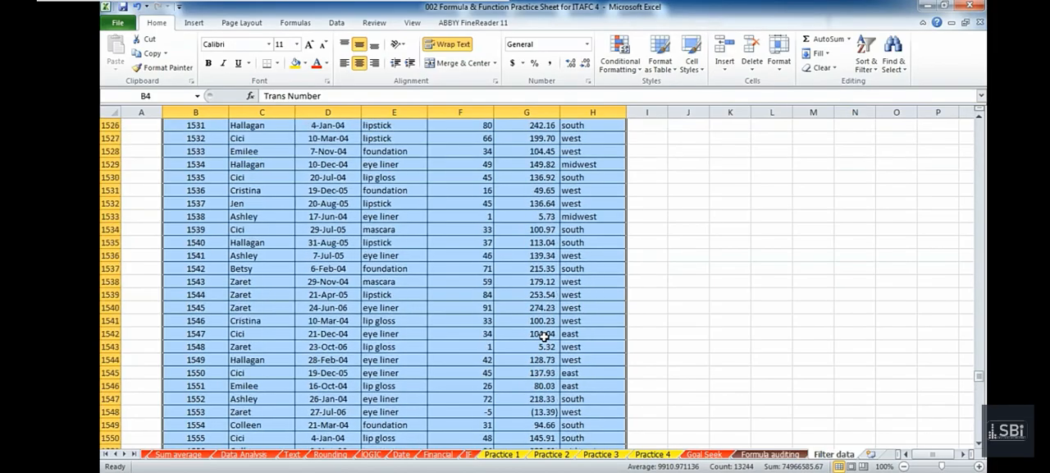
pyautogui.scroll(1, 544, 336)
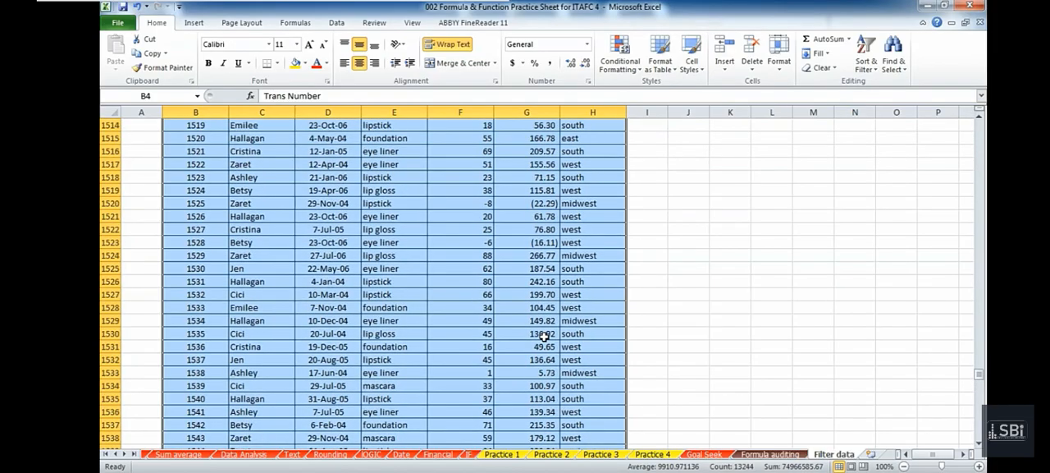
pyautogui.scroll(20, 544, 335)
pyautogui.scroll(13, 544, 335)
pyautogui.scroll(10, 544, 335)
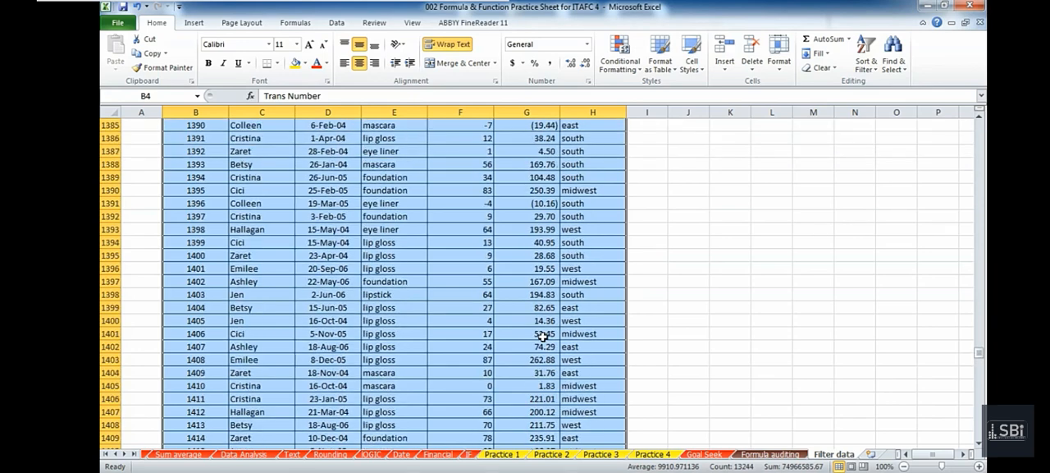
pyautogui.scroll(8, 544, 336)
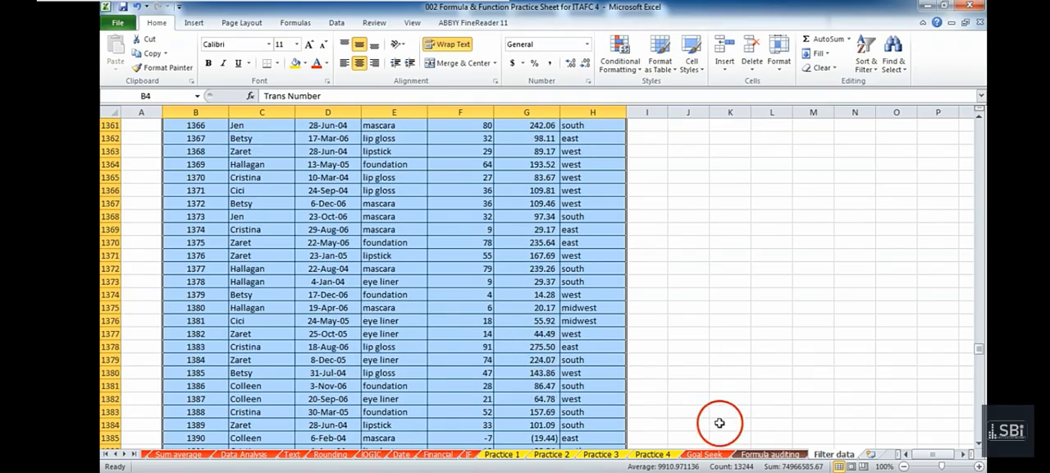
# Return to the top of the sheet and select the entire worksheet starting from blank cell I2.
pyautogui.moveTo(980, 361); pyautogui.dragTo(953, 118)
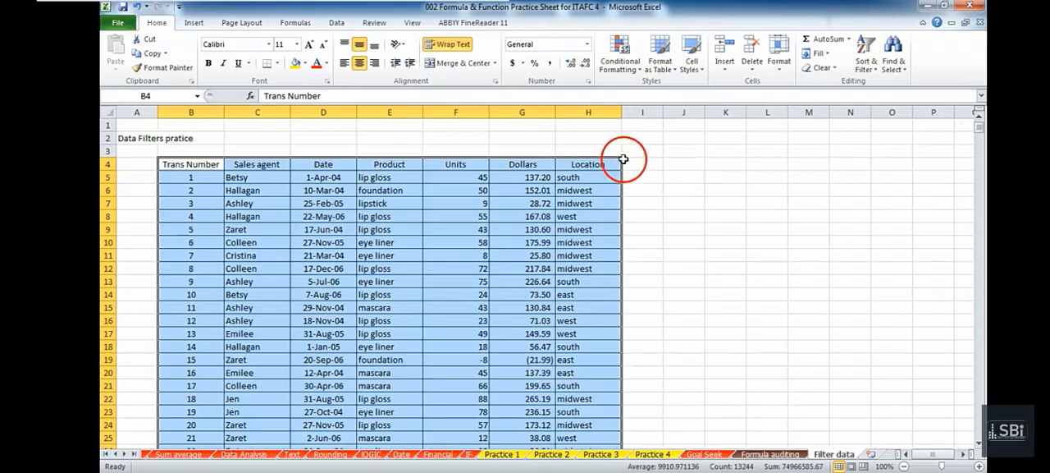
pyautogui.click(635, 134)
pyautogui.hotkey('ctrl', 'a')
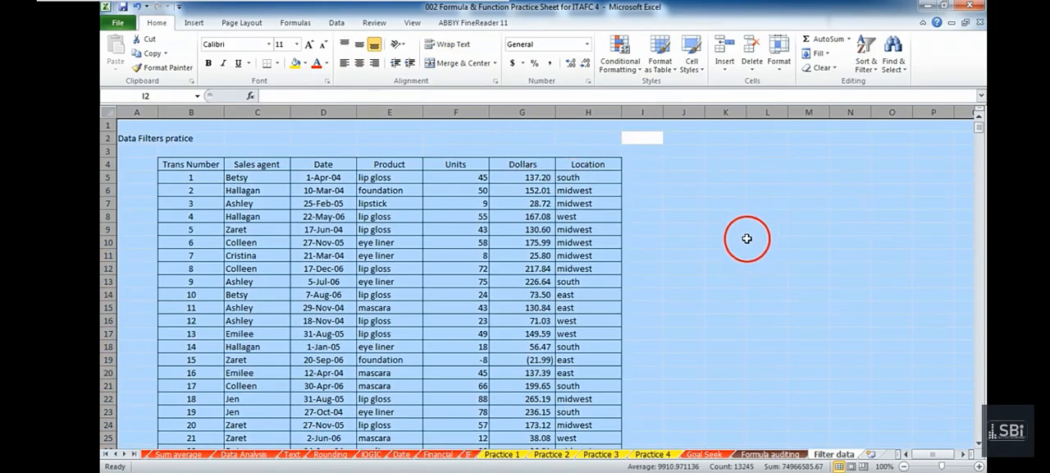
# Select the transaction table from cell H9, extend the selection to the entire worksheet and clear it.
pyautogui.click(603, 231)
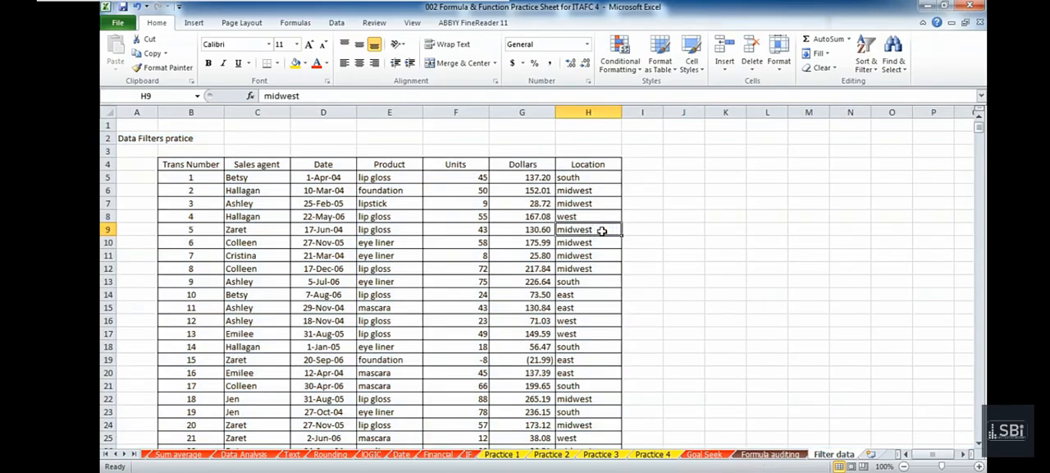
pyautogui.hotkey('ctrl', 'a')
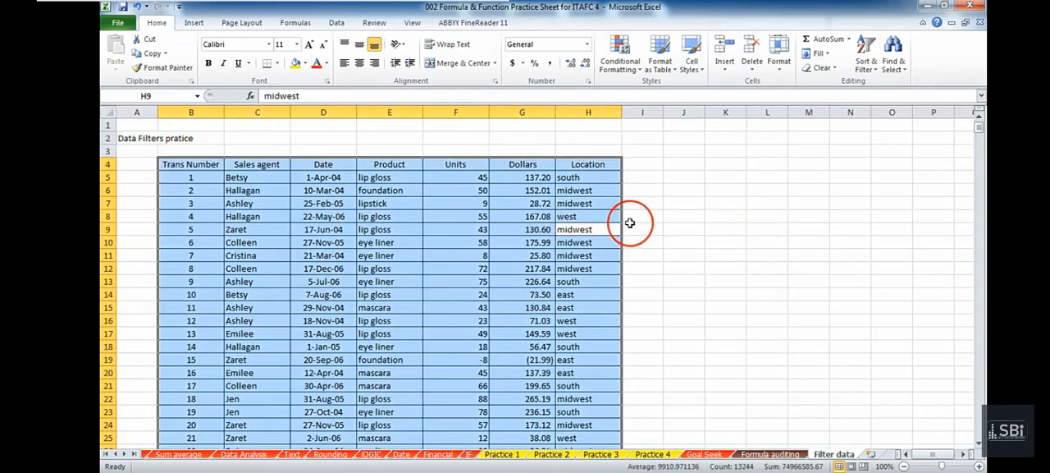
pyautogui.hotkey('ctrl', 'a')
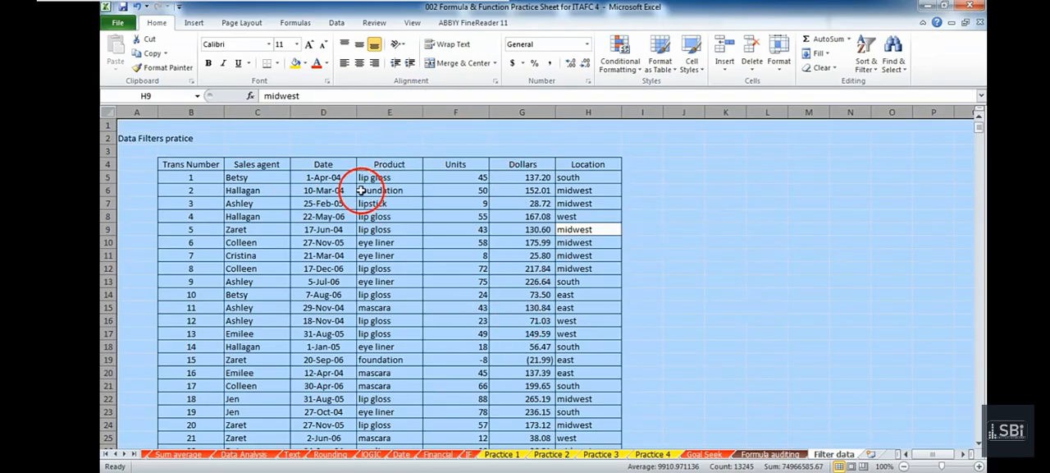
pyautogui.click(458, 239)
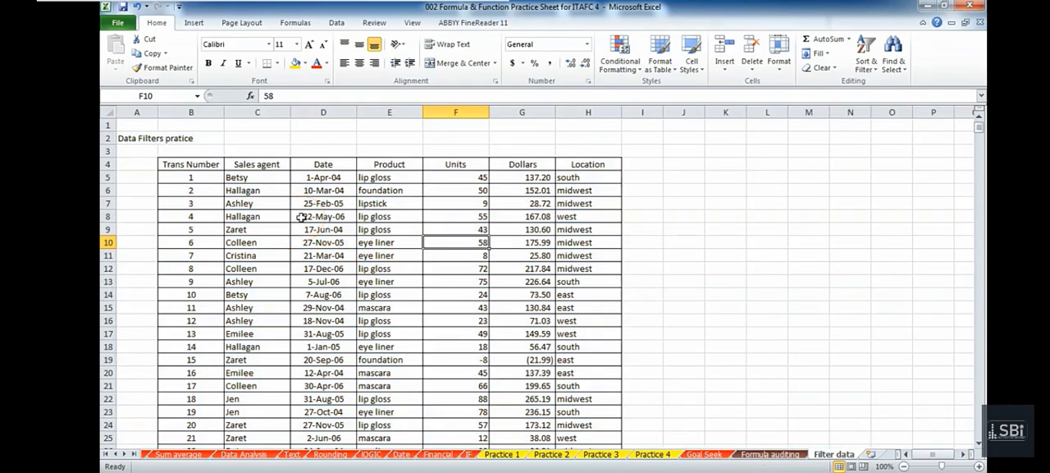
# Select the table from the Trans Number header in B4 to its last cell and check the final records.
pyautogui.click(178, 166)
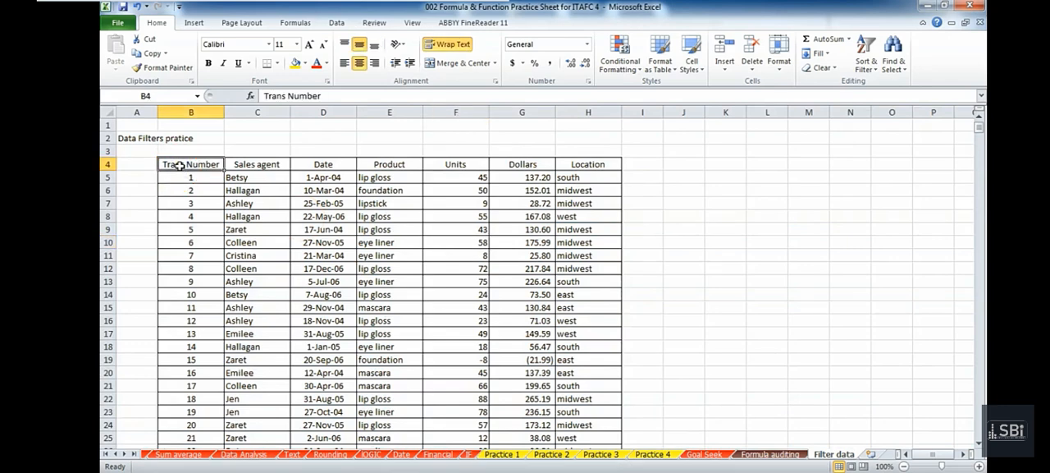
pyautogui.hotkey('ctrl', 'shift', 'End')
pyautogui.scroll(-3, 257, 195)
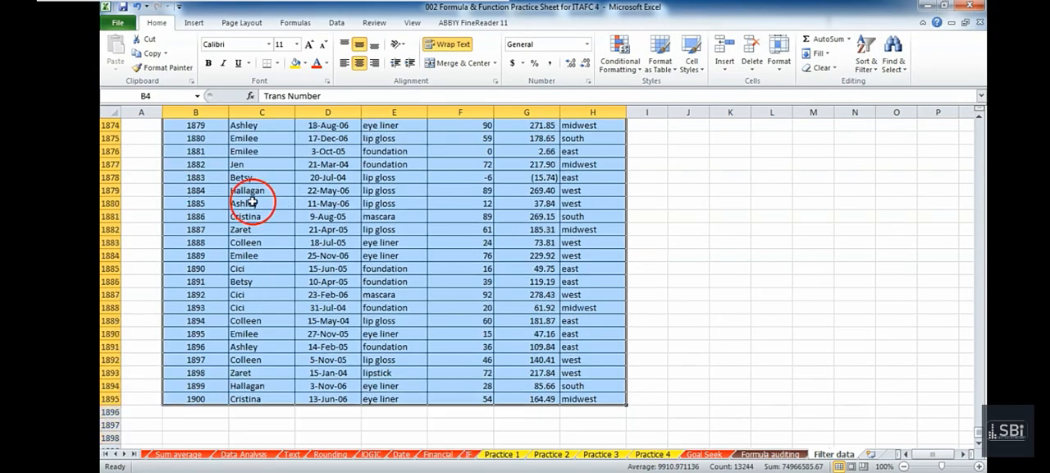
pyautogui.scroll(12, 317, 286)
pyautogui.scroll(19, 316, 287)
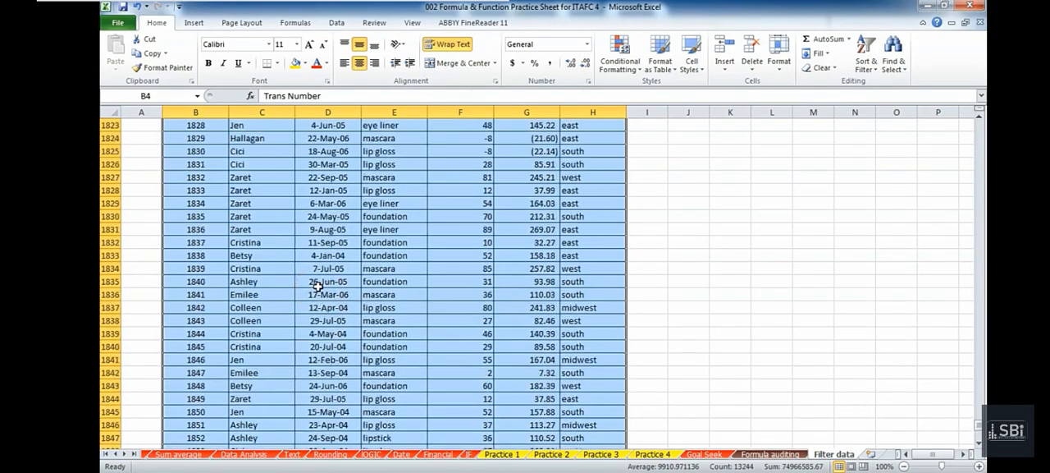
# Clear the selection and return to the first records of the Sales agent column.
pyautogui.click(316, 283)
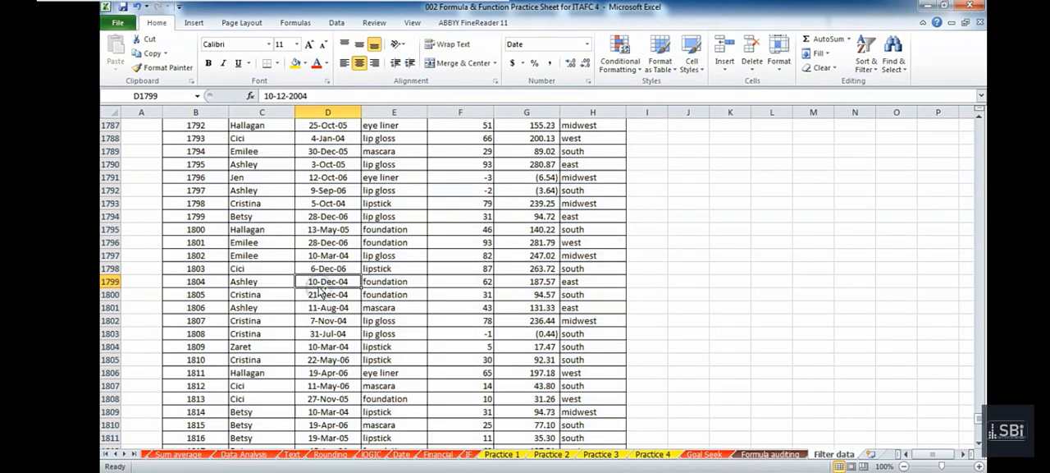
pyautogui.hotkey('ctrl', 'Up')
pyautogui.press('Up')
pyautogui.press('Down')
pyautogui.press('Left')
pyautogui.press('Down')
pyautogui.press('Down')
pyautogui.press('Down')
pyautogui.press('Down')
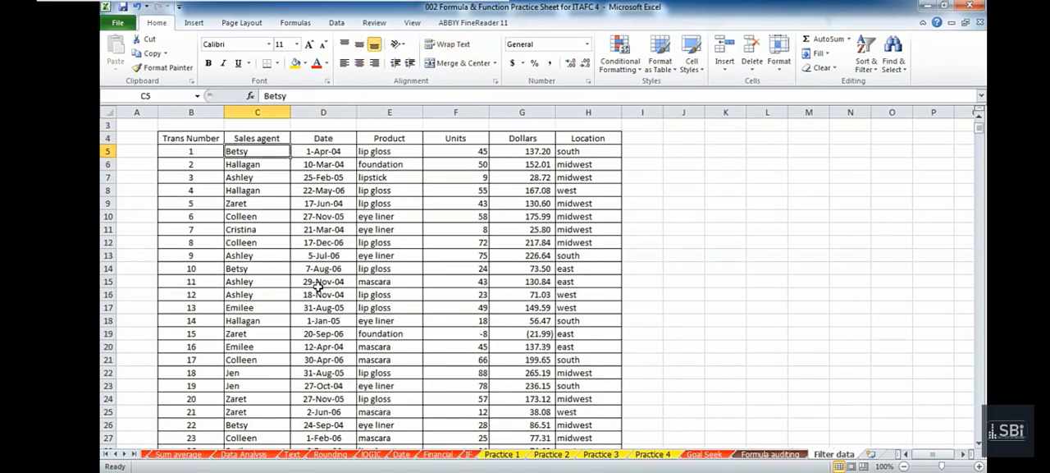
pyautogui.press('Up')
pyautogui.press('Up')
pyautogui.press('Up')
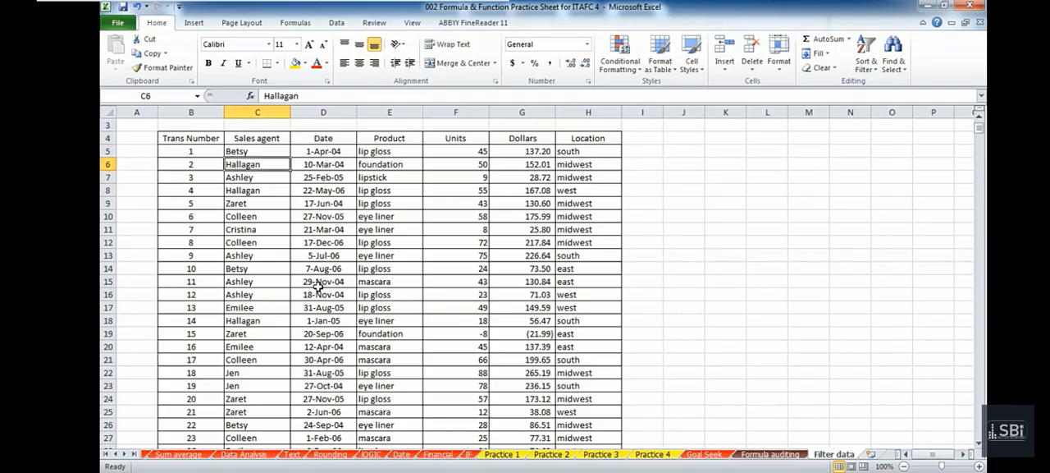
# Select the whole transaction table from B5 and sort it by transaction number from smallest to largest.
pyautogui.press('Left')
pyautogui.hotkey('ctrl', 'a')
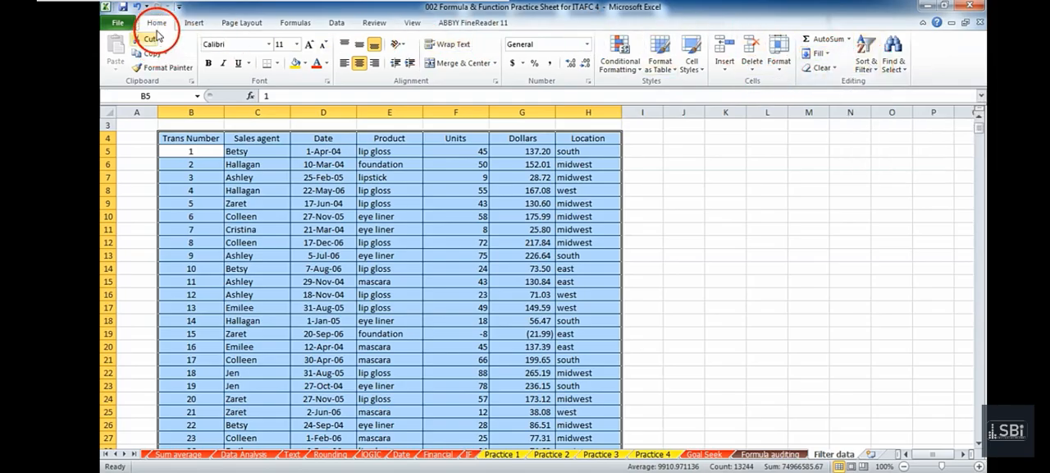
pyautogui.click(864, 69)
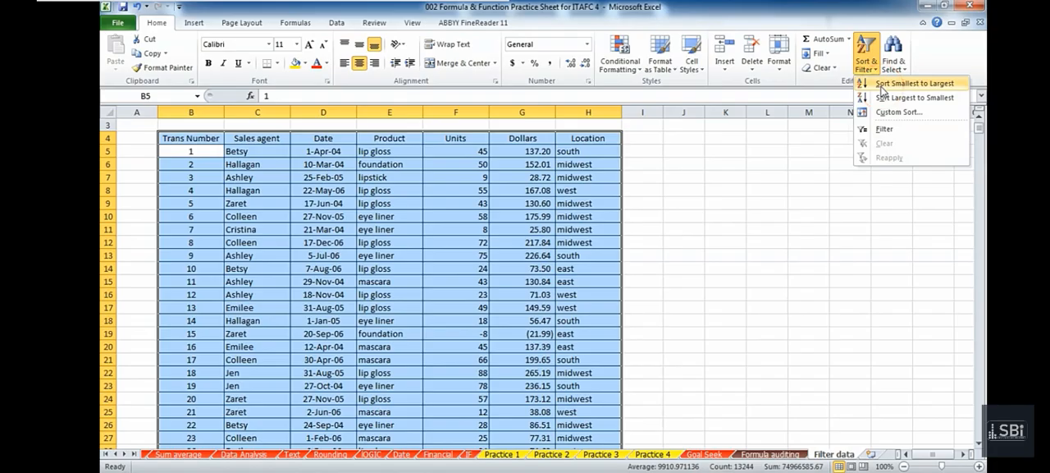
pyautogui.click(882, 86)
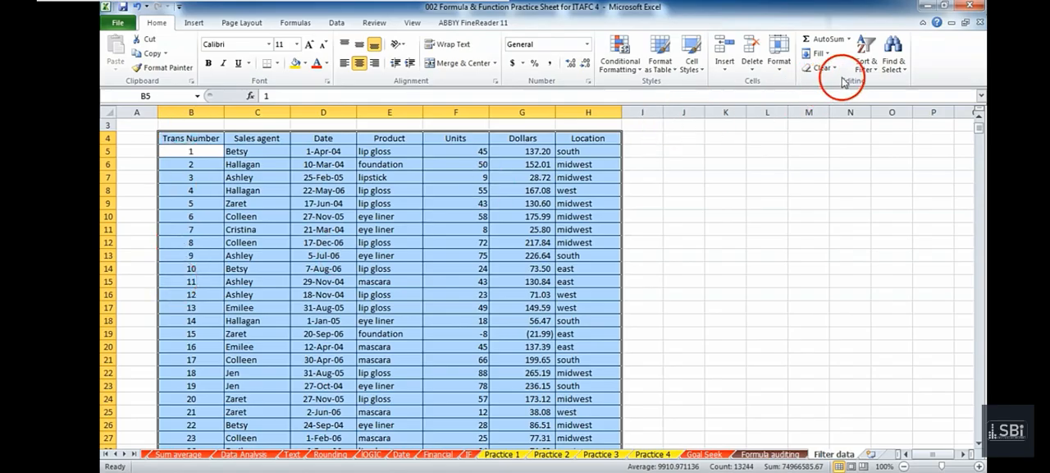
# Try sorting the selected table by transaction number from largest to smallest, then undo the sort and clear the selection.
pyautogui.click(864, 64)
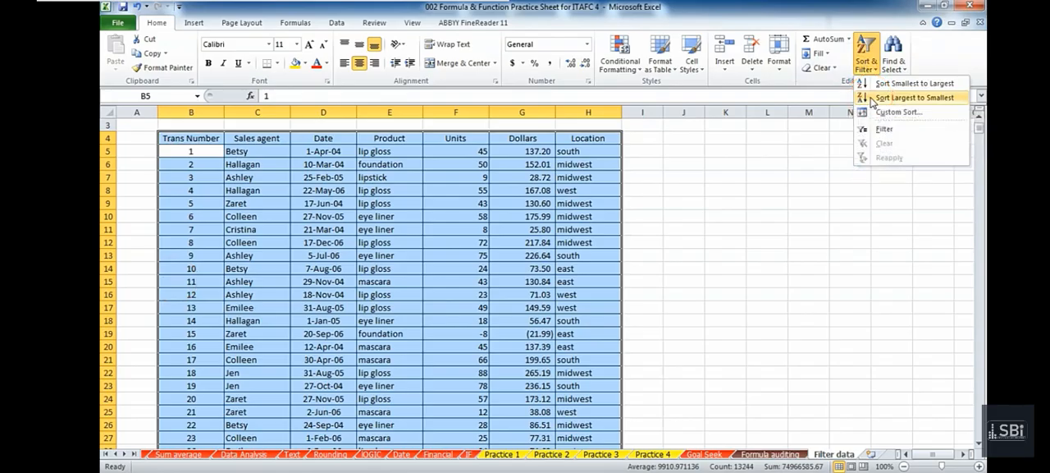
pyautogui.click(910, 98)
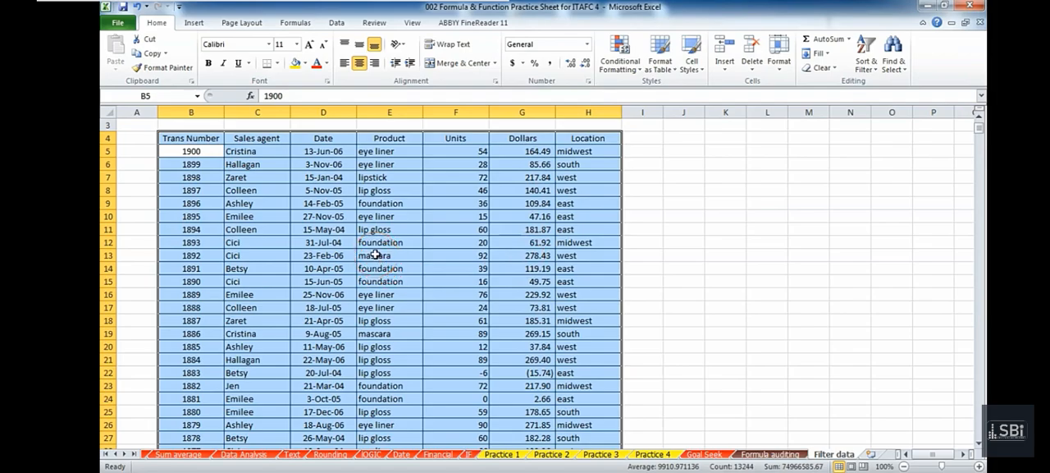
pyautogui.hotkey('ctrl', 'z')
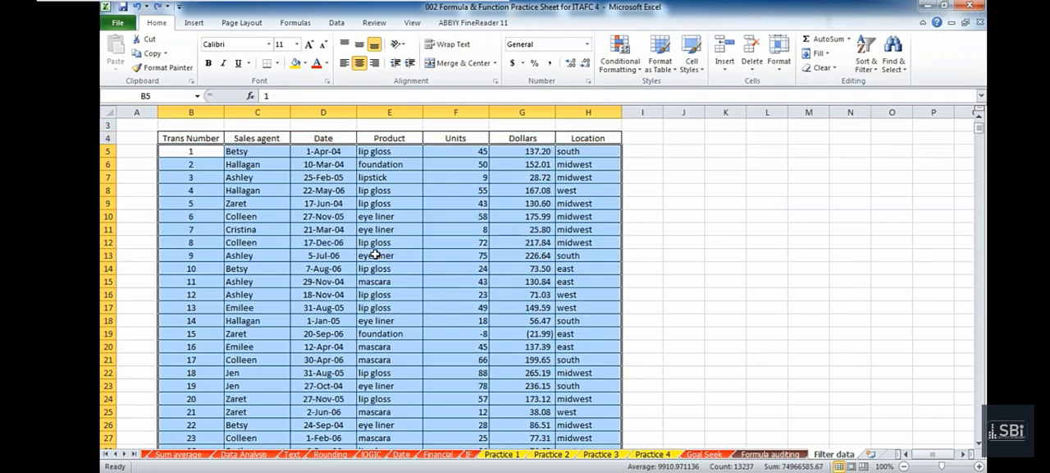
pyautogui.click(215, 255)
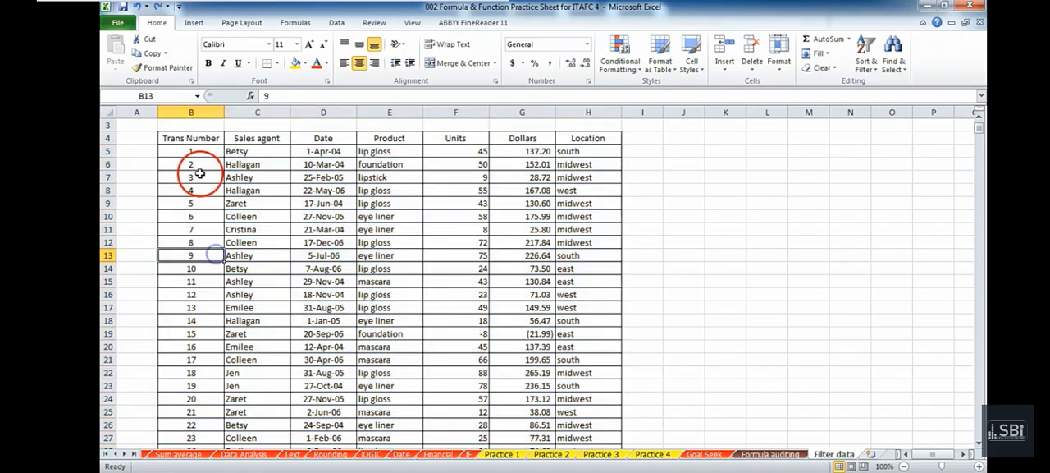
# Select only column B and sort it from largest to smallest, expanding the selection to the adjacent data.
pyautogui.click(197, 114)
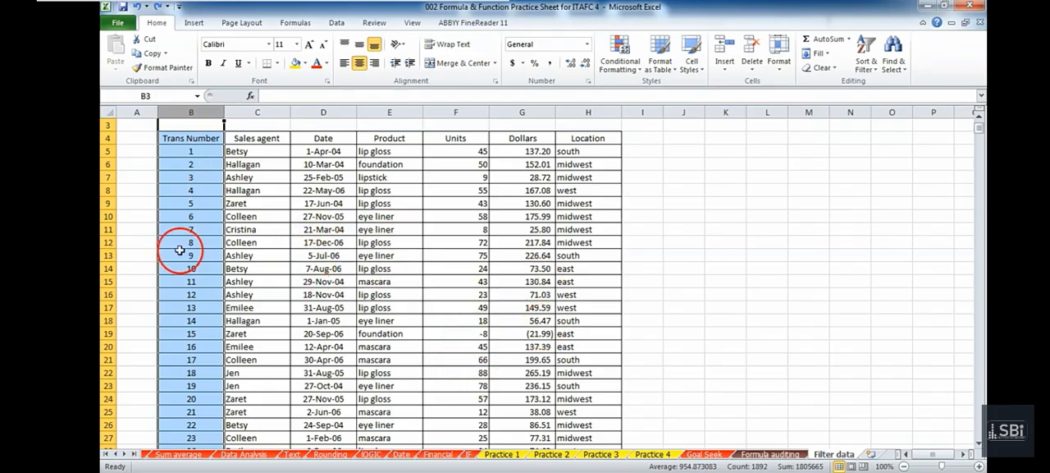
pyautogui.scroll(-5, 513, 208)
pyautogui.scroll(6, 512, 217)
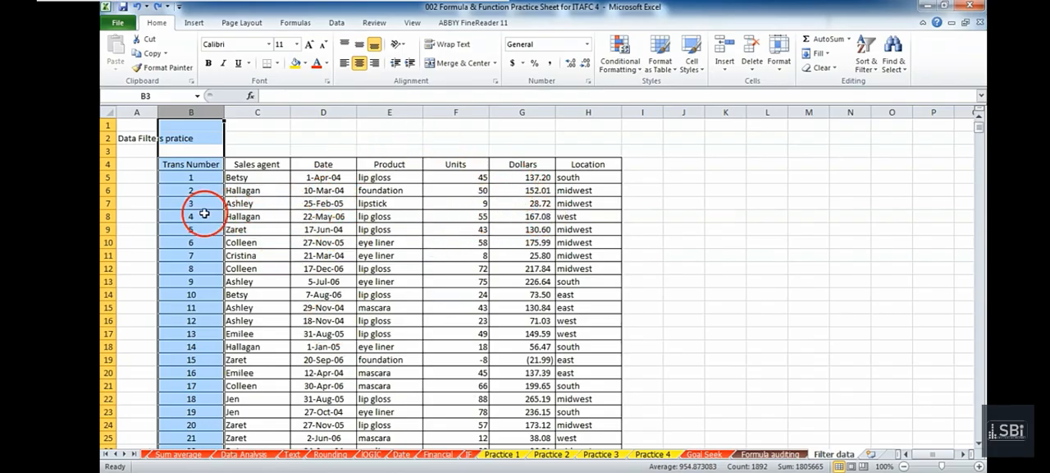
pyautogui.click(865, 67)
pyautogui.click(912, 98)
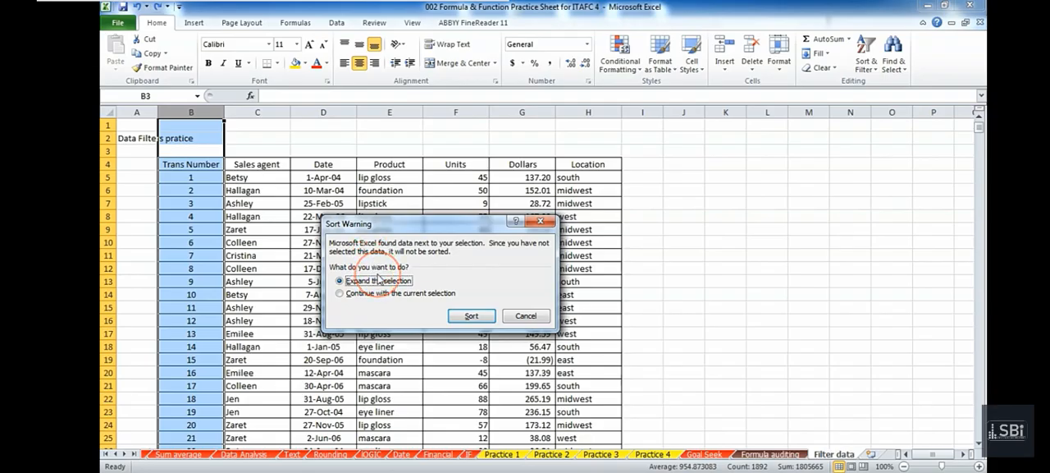
pyautogui.click(469, 316)
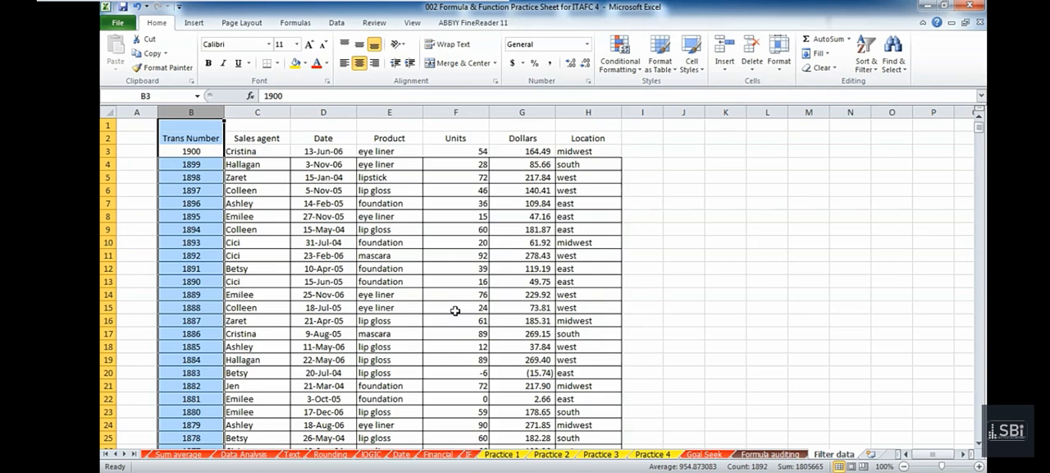
# Undo the expanded column B sort and clear the selection.
pyautogui.scroll(-10, 455, 310)
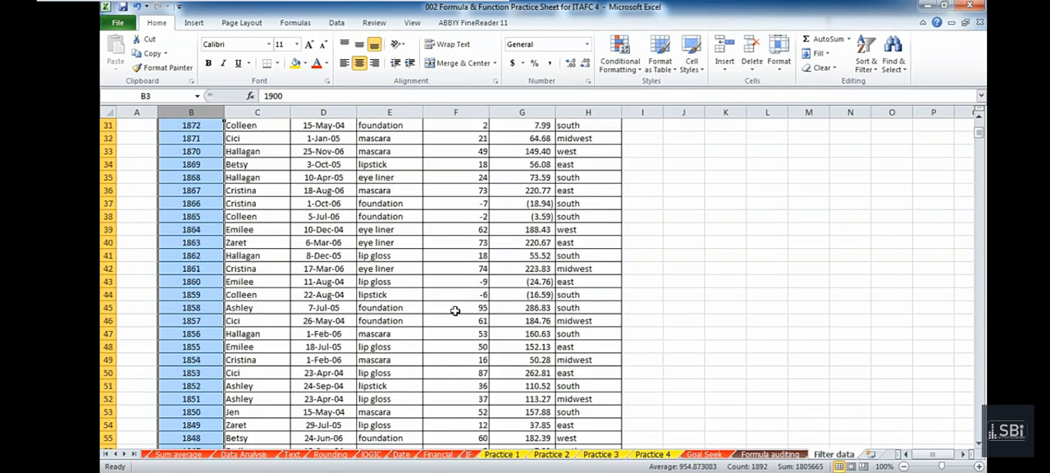
pyautogui.hotkey('ctrl', 'z')
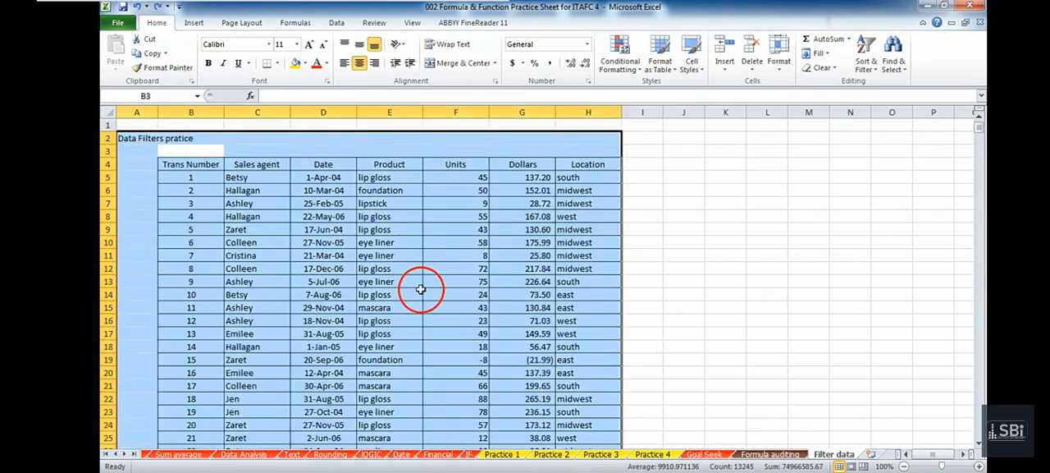
pyautogui.click(421, 290)
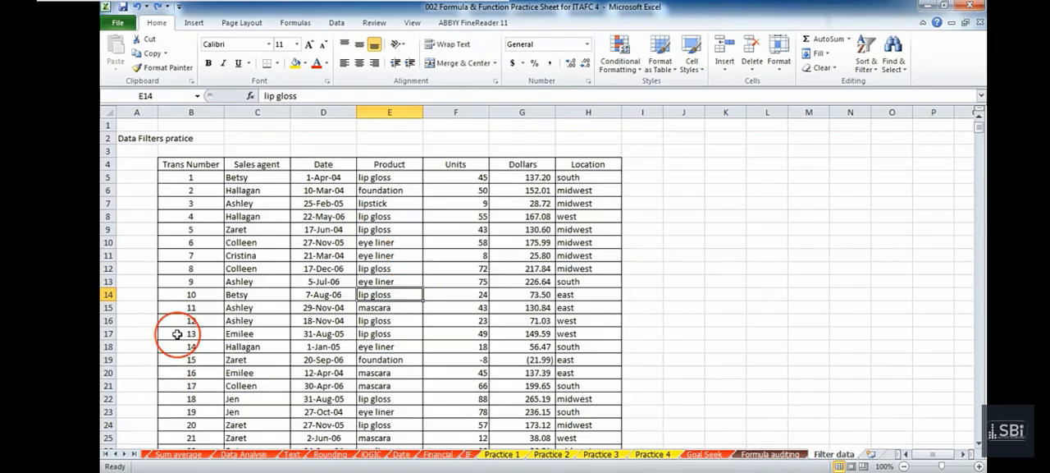
# Select the transaction table from the Trans Number header in B4 through its last cell.
pyautogui.click(191, 112)
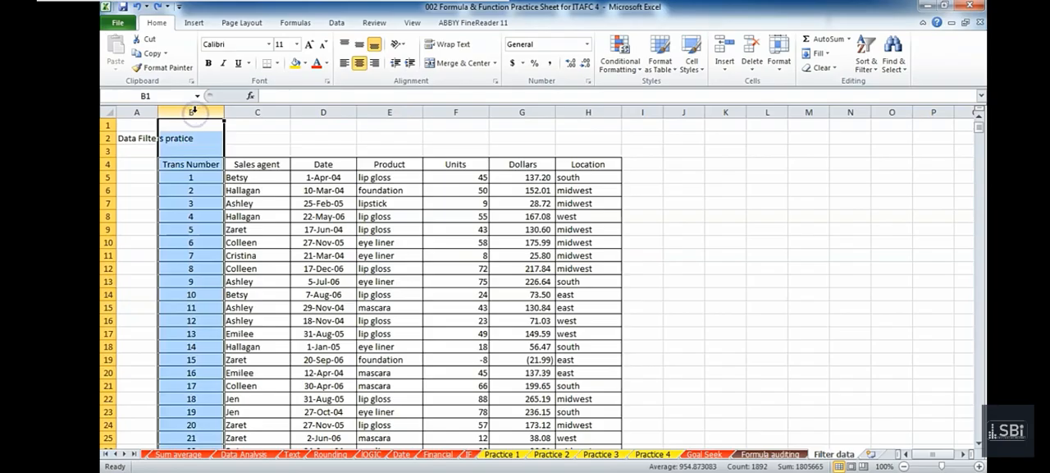
pyautogui.click(206, 165)
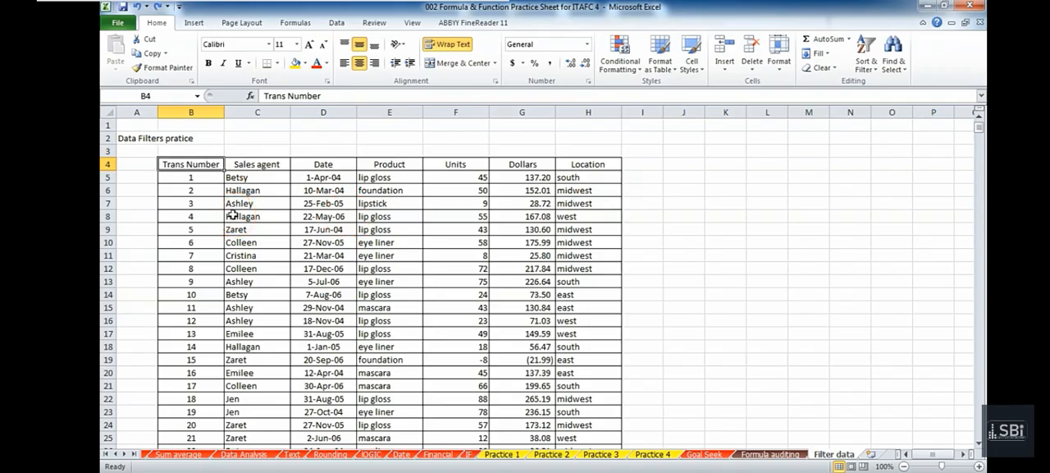
pyautogui.hotkey('ctrl', 'shift', 'End')
pyautogui.scroll(6, 257, 263)
pyautogui.scroll(12, 257, 268)
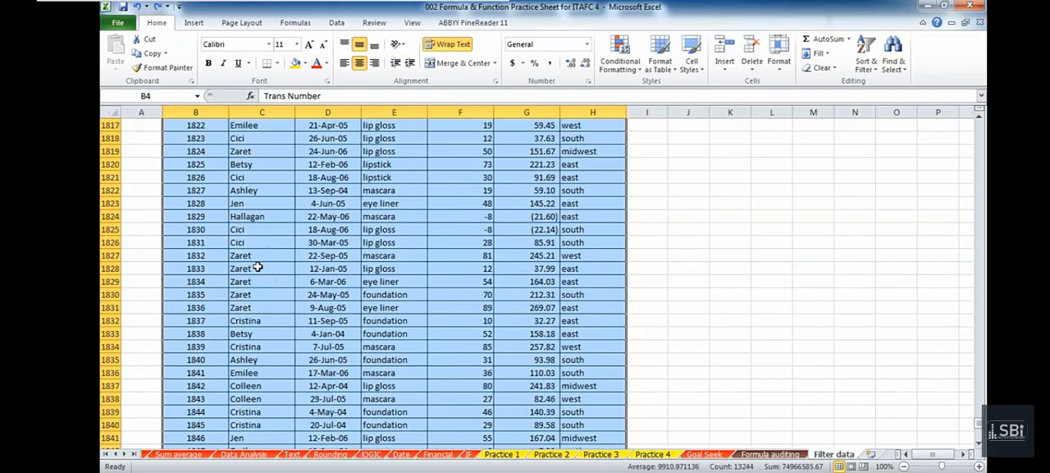
# Open the Custom Sort settings for the selected table and move the dialog to a convenient position.
pyautogui.click(857, 66)
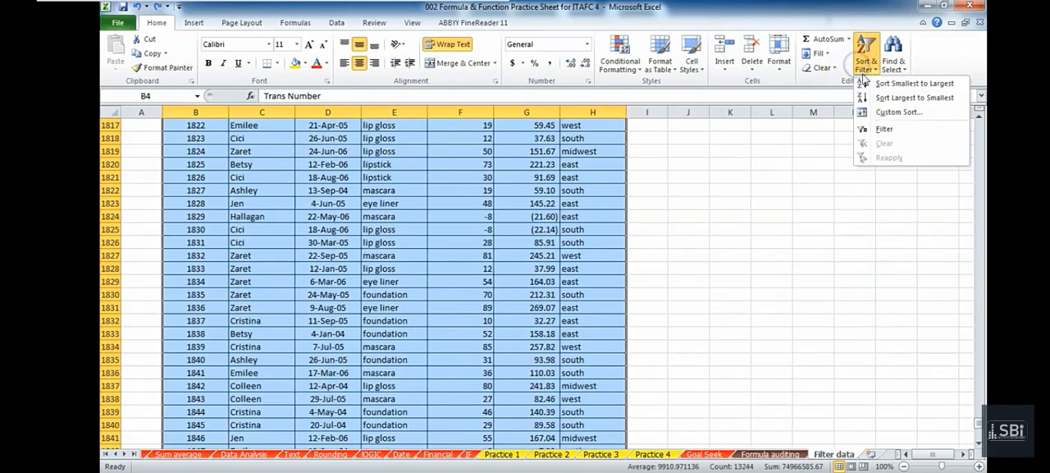
pyautogui.click(884, 112)
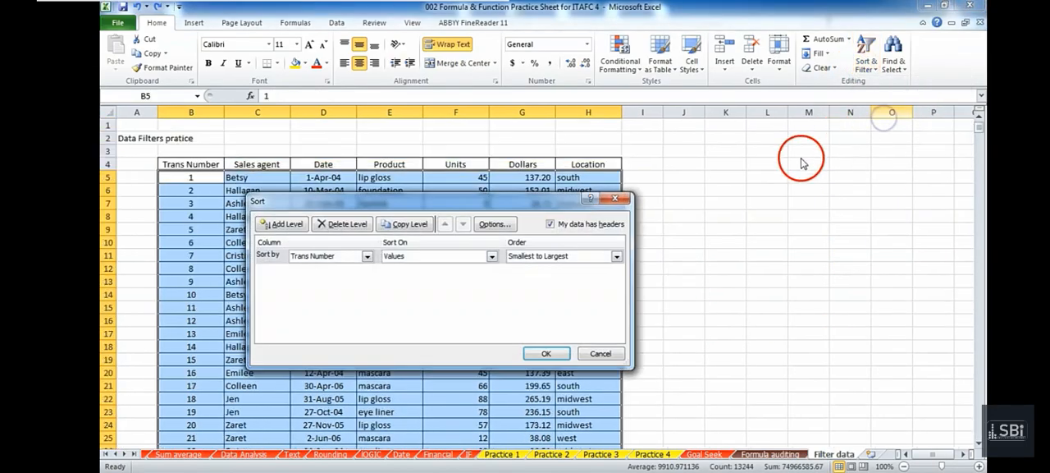
pyautogui.moveTo(384, 206); pyautogui.dragTo(394, 220)
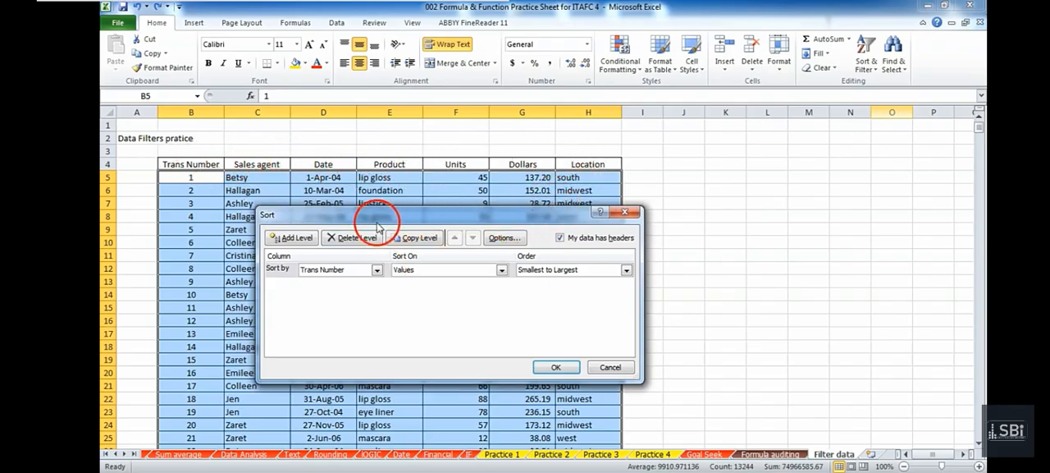
pyautogui.moveTo(328, 215); pyautogui.dragTo(308, 212)
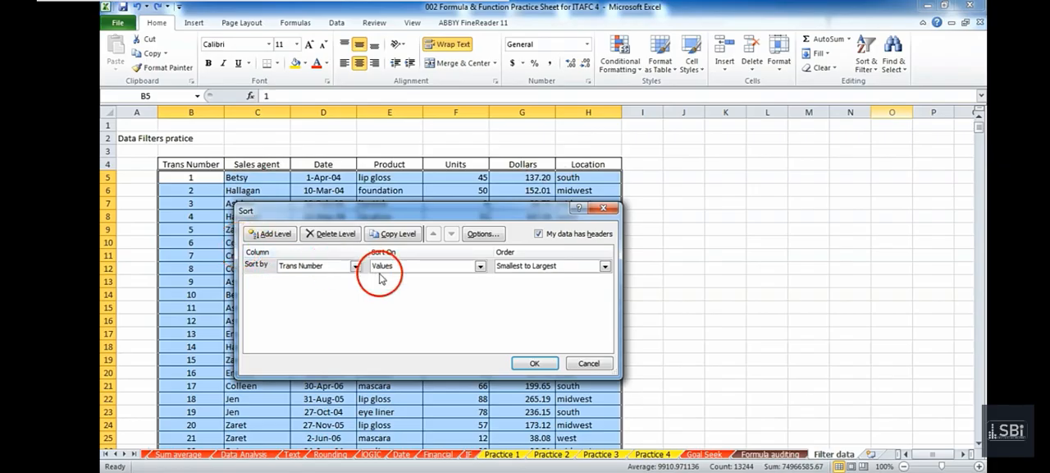
# Set the custom sort to use the Sales agent column, sorted on Values.
pyautogui.click(354, 266)
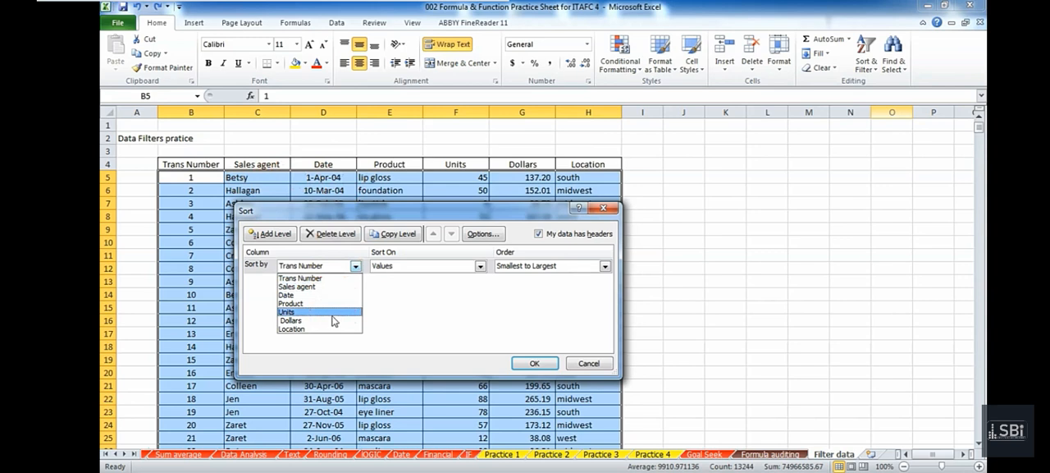
pyautogui.click(355, 266)
pyautogui.click(355, 265)
pyautogui.click(345, 280)
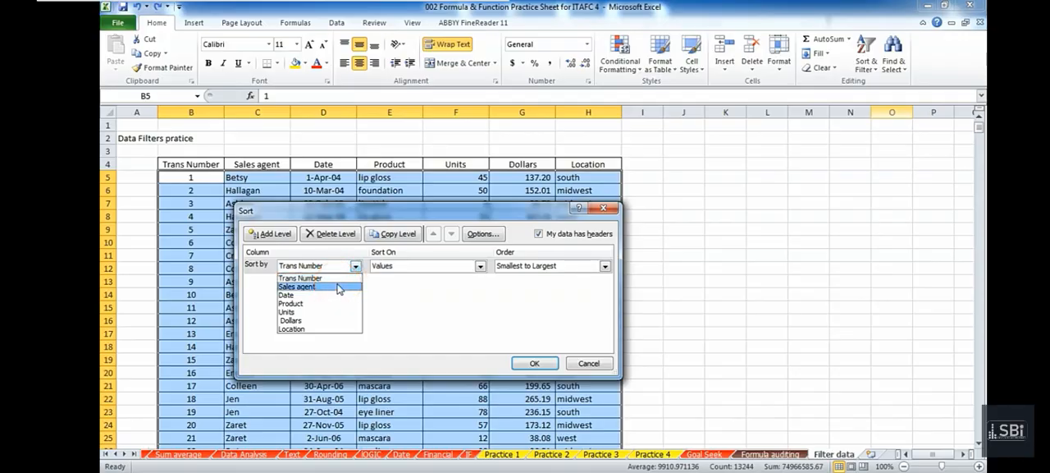
pyautogui.click(338, 287)
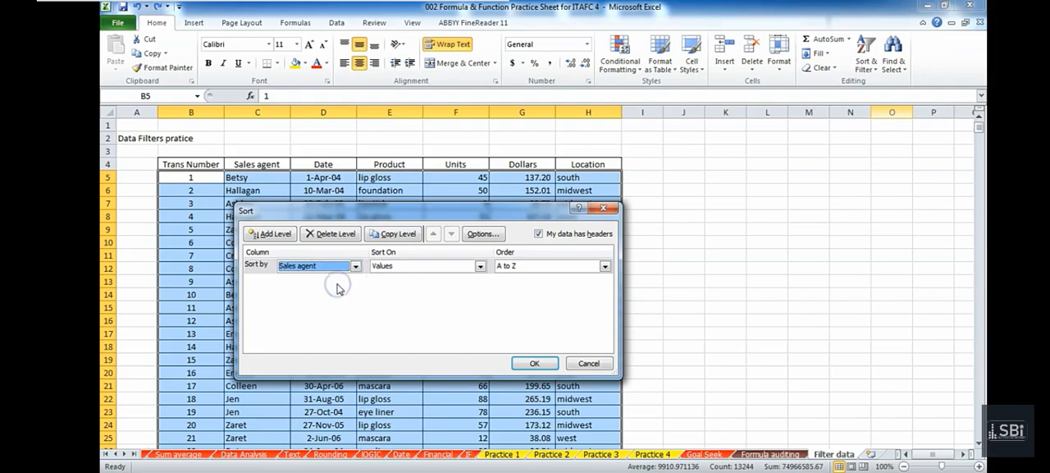
pyautogui.click(474, 267)
pyautogui.click(462, 279)
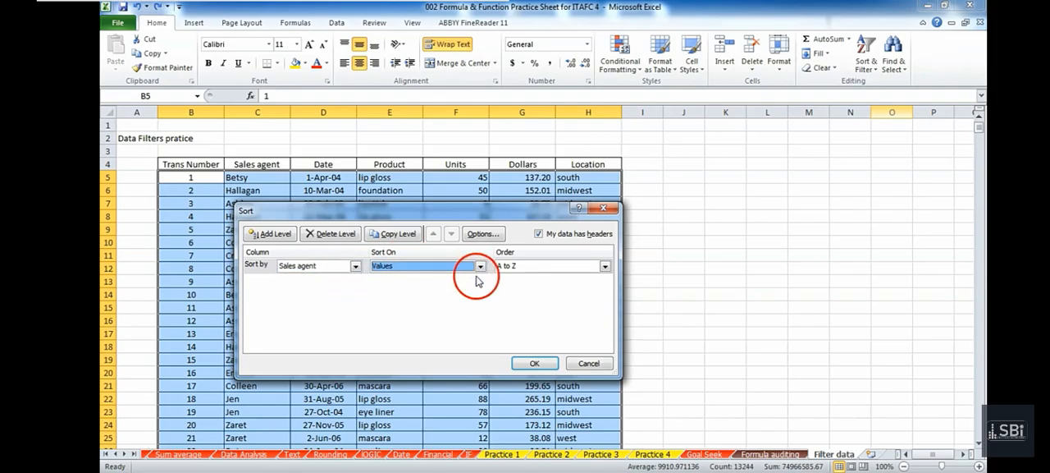
# Review the available order options for the Sales agent sort, keeping A to Z.
pyautogui.moveTo(406, 217); pyautogui.dragTo(602, 242)
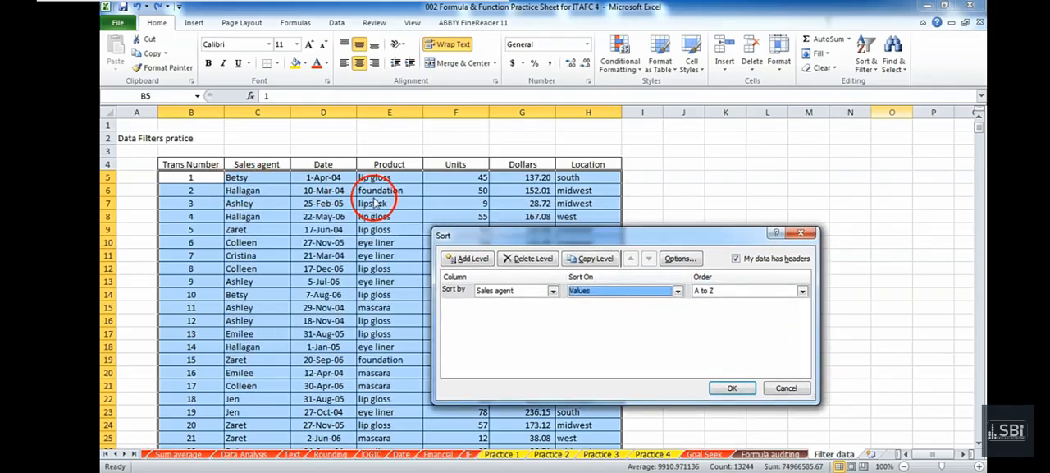
pyautogui.moveTo(493, 235); pyautogui.dragTo(362, 217)
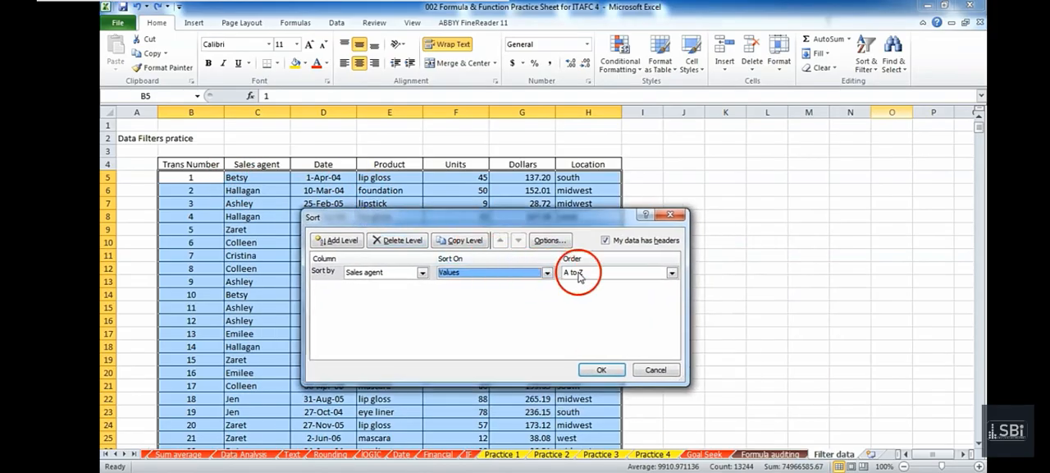
pyautogui.click(579, 273)
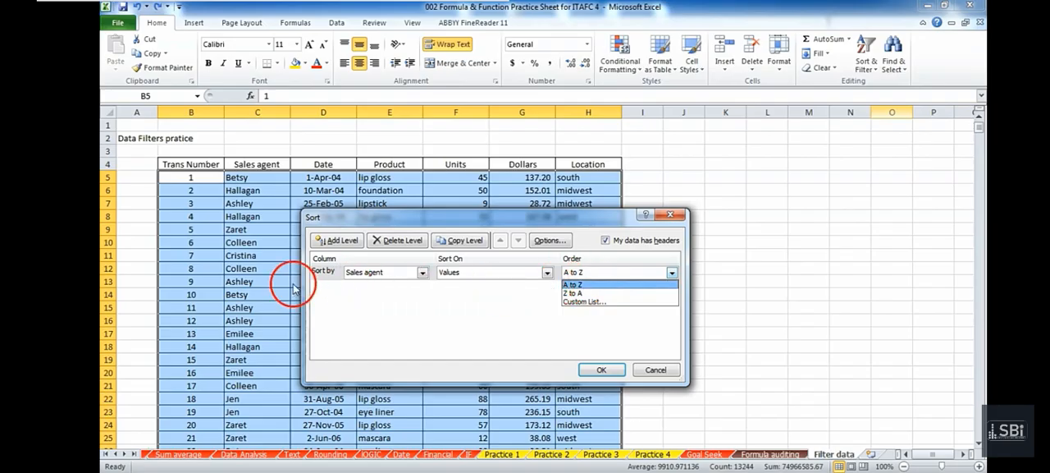
pyautogui.click(512, 300)
pyautogui.click(672, 272)
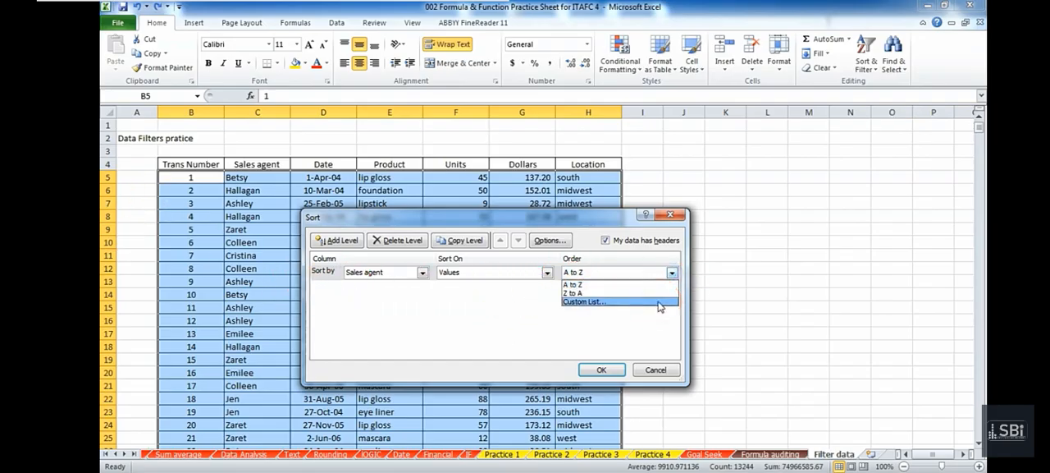
pyautogui.click(474, 316)
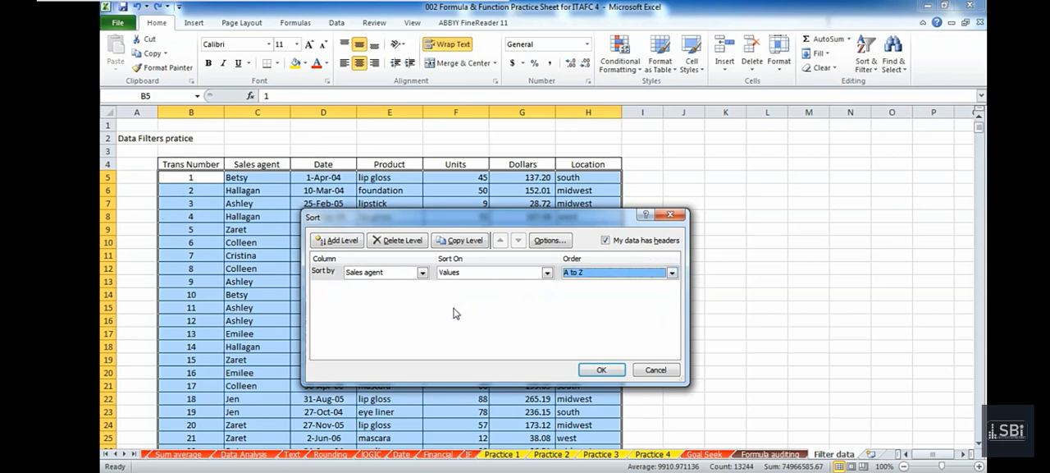
# Switch the sort column to Units, sorted on Values, with the order Smallest to Largest.
pyautogui.click(421, 274)
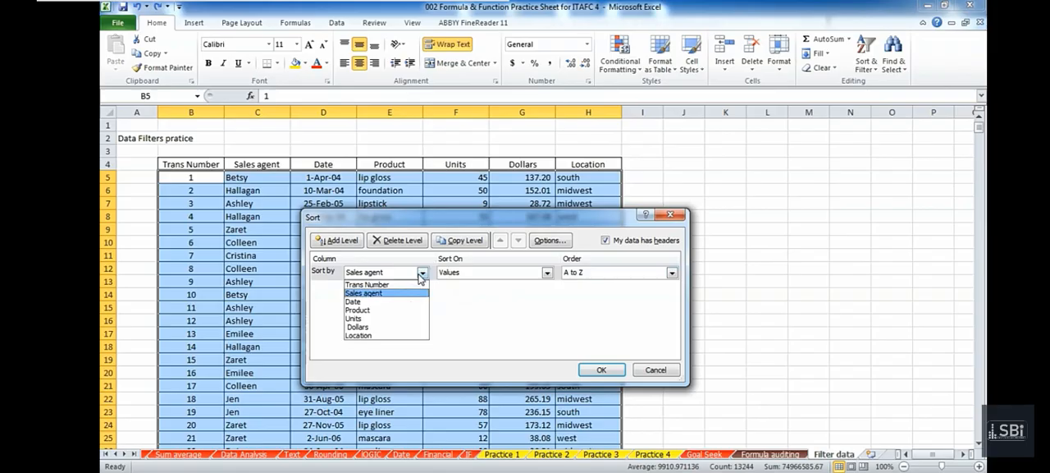
pyautogui.click(401, 318)
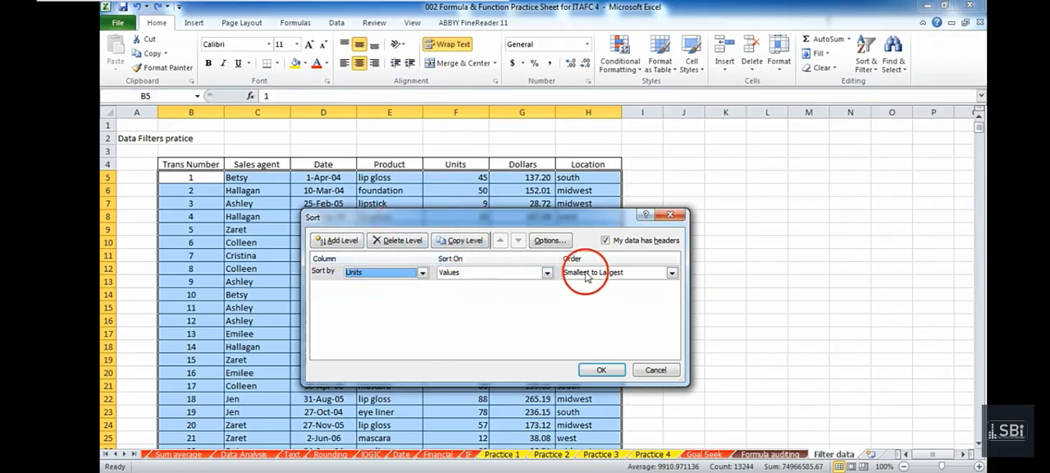
pyautogui.click(670, 272)
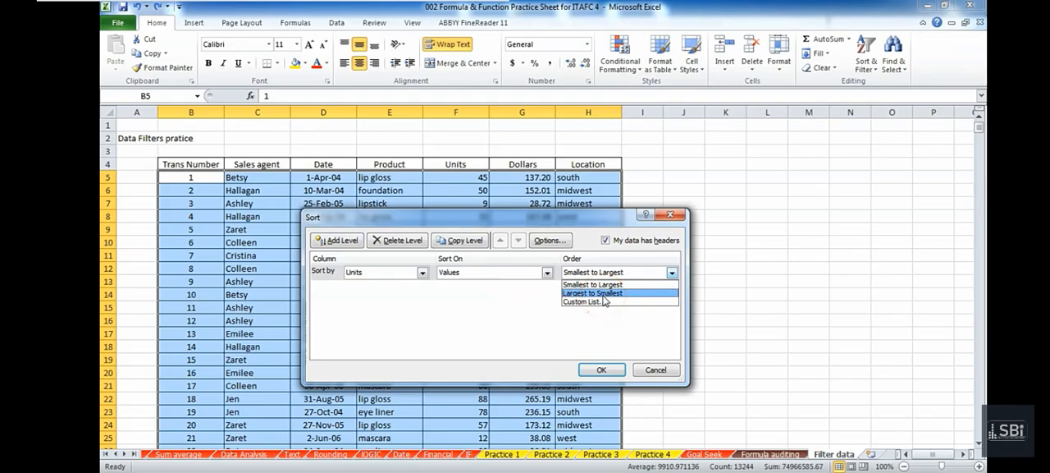
pyautogui.click(599, 285)
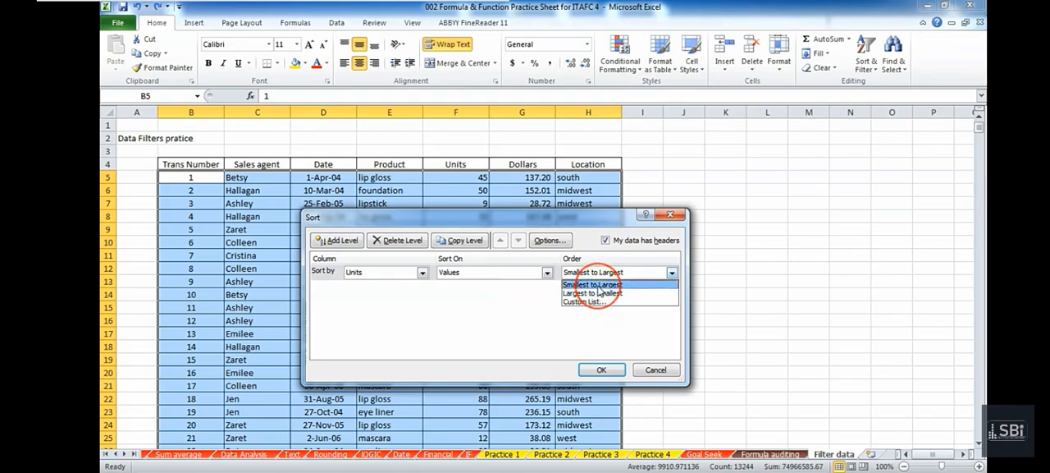
pyautogui.click(599, 289)
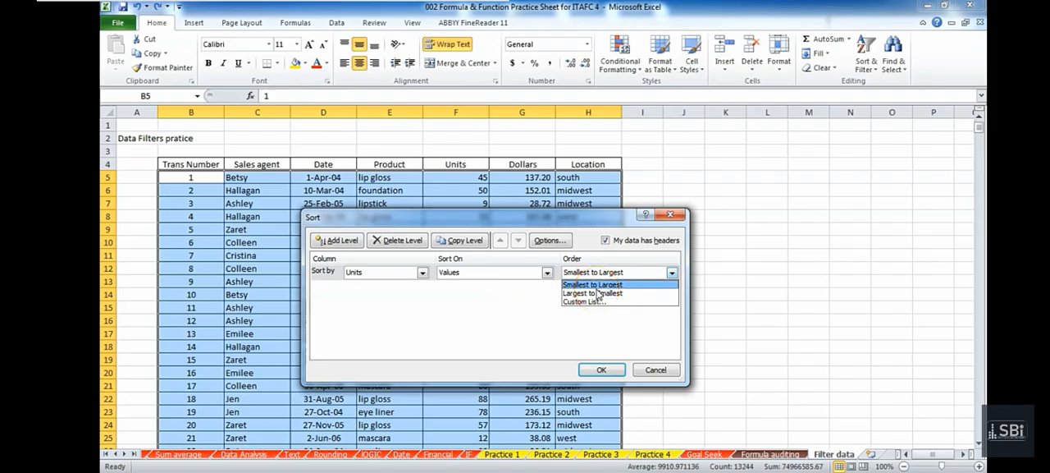
pyautogui.click(597, 293)
pyautogui.click(512, 315)
pyautogui.click(386, 221)
pyautogui.moveTo(386, 222); pyautogui.dragTo(363, 196)
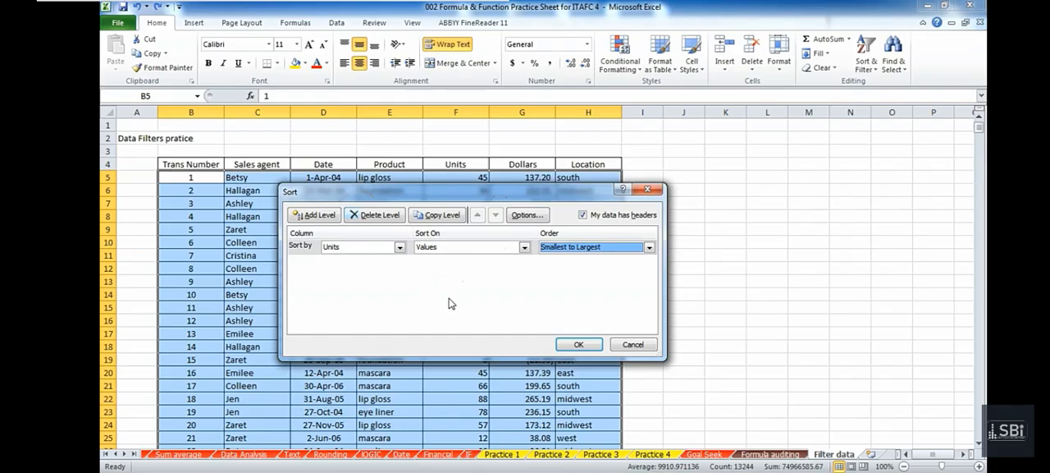
pyautogui.click(446, 247)
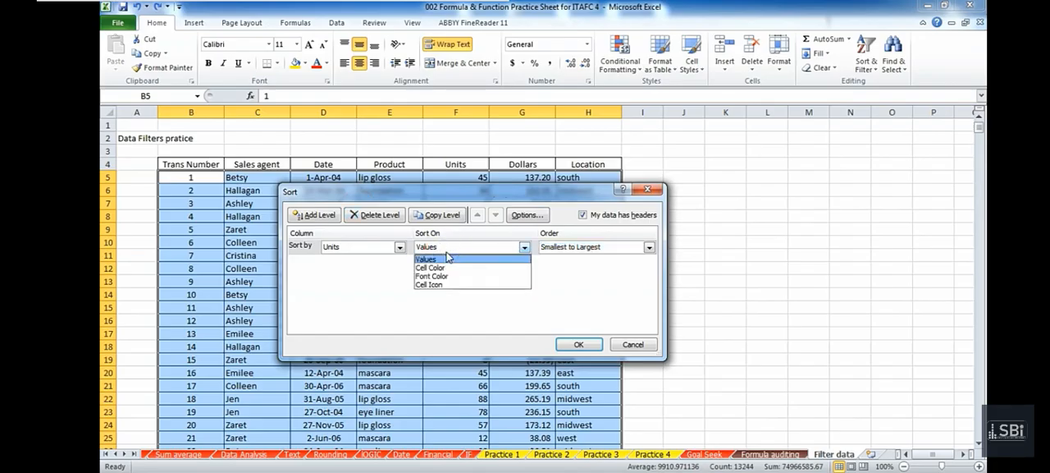
pyautogui.click(459, 298)
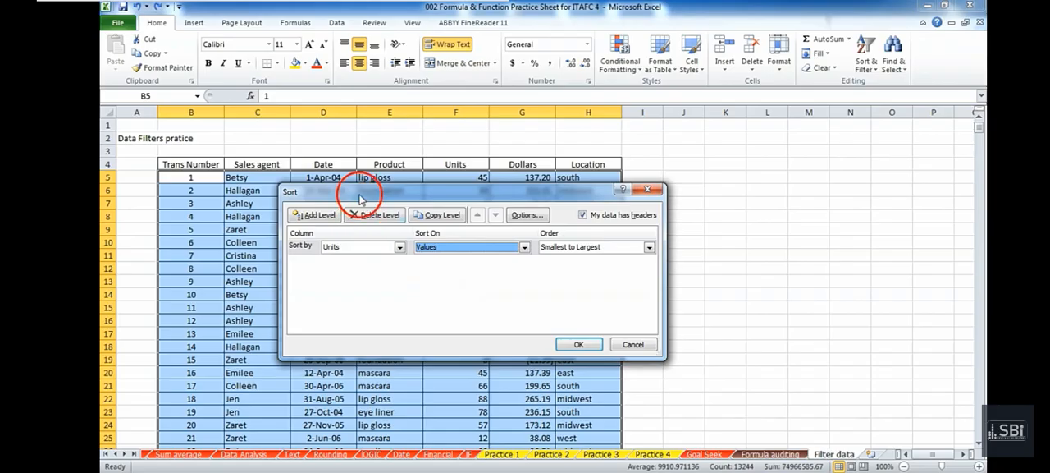
# Sort the transaction table by Sales agent on Values from A to Z and apply the sort.
pyautogui.moveTo(360, 192); pyautogui.dragTo(333, 215)
pyautogui.click(358, 269)
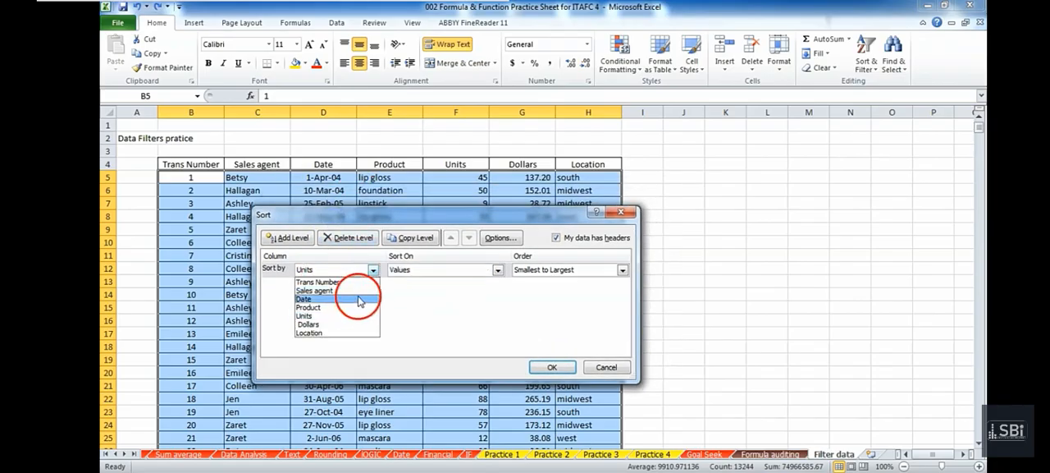
pyautogui.click(357, 292)
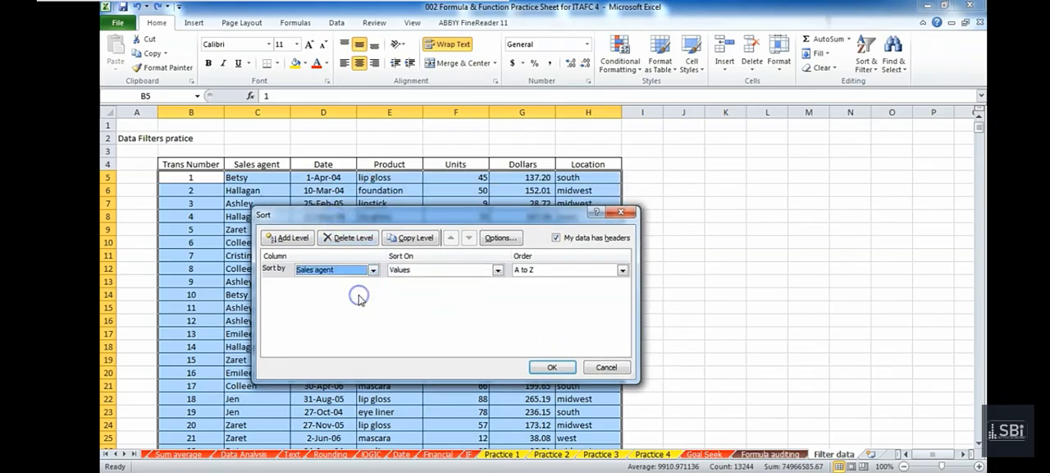
pyautogui.click(546, 270)
pyautogui.click(547, 282)
pyautogui.click(554, 367)
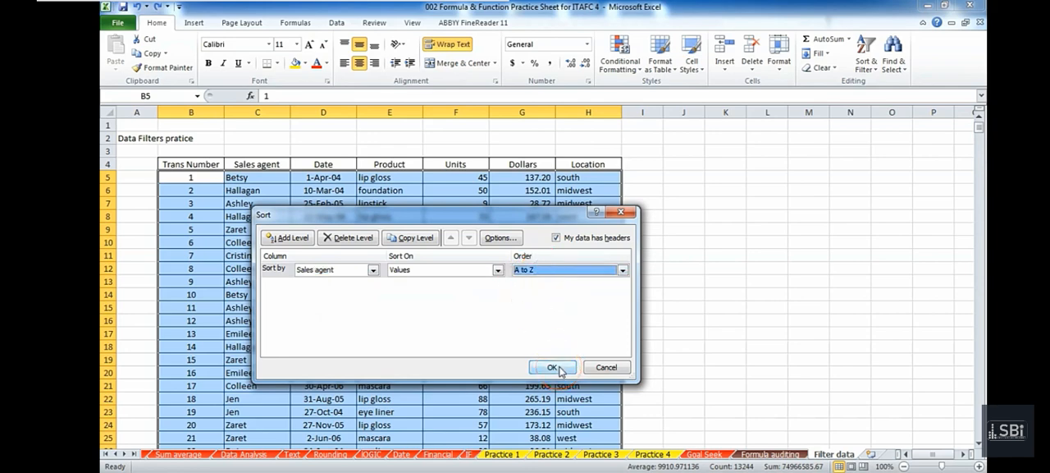
pyautogui.click(553, 368)
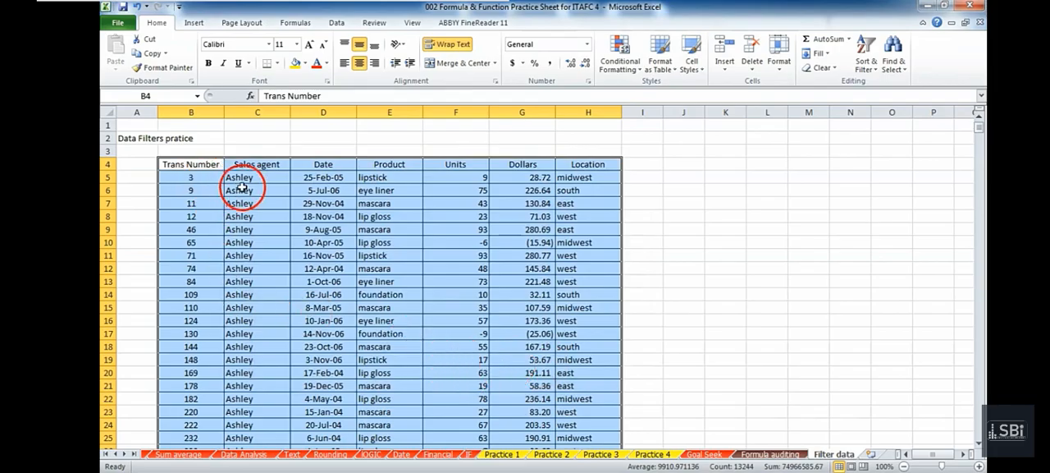
# Examine the Sales agent column through the sorted rows to check the alphabetical grouping, and return to the table's start.
pyautogui.scroll(-9, 245, 176)
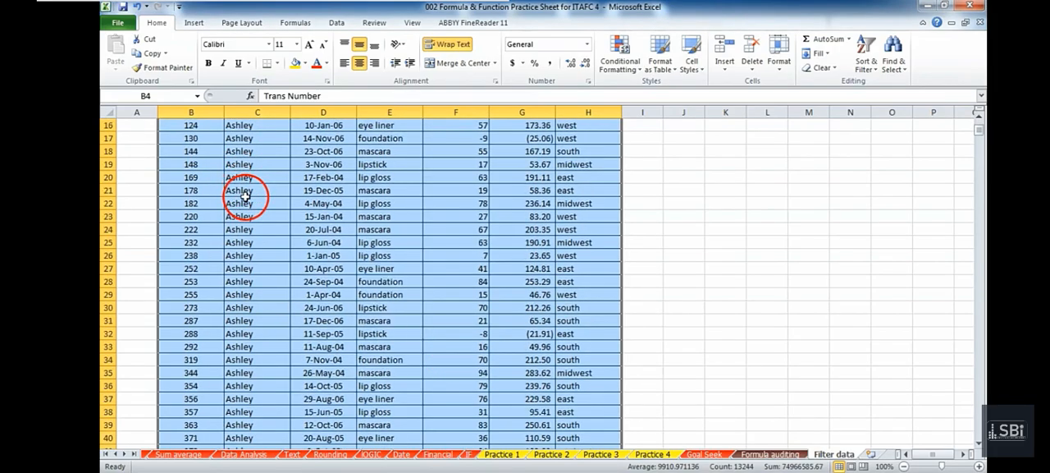
pyautogui.scroll(-20, 246, 204)
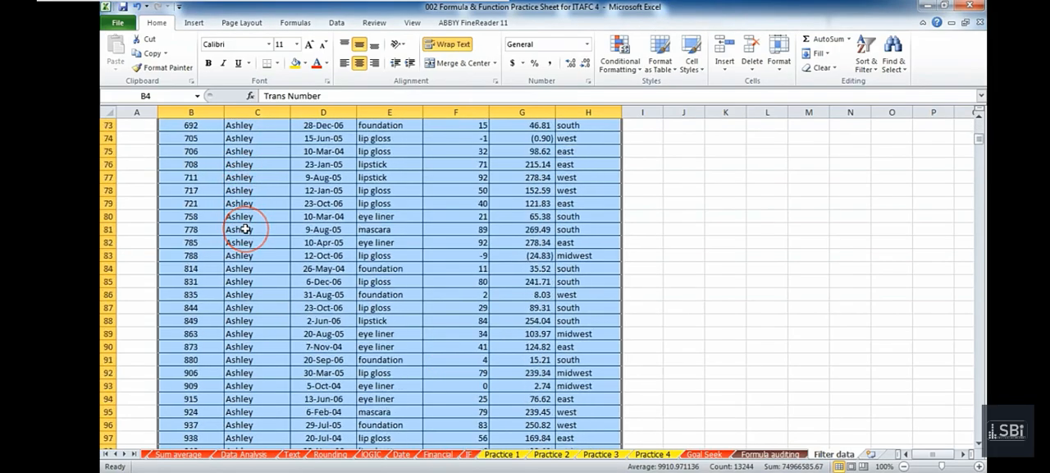
pyautogui.scroll(-20, 246, 229)
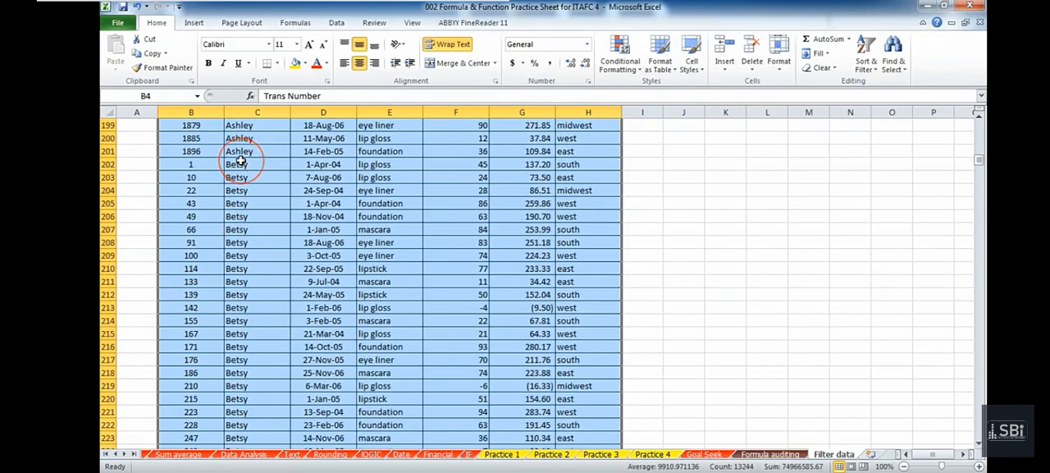
pyautogui.scroll(-20, 263, 230)
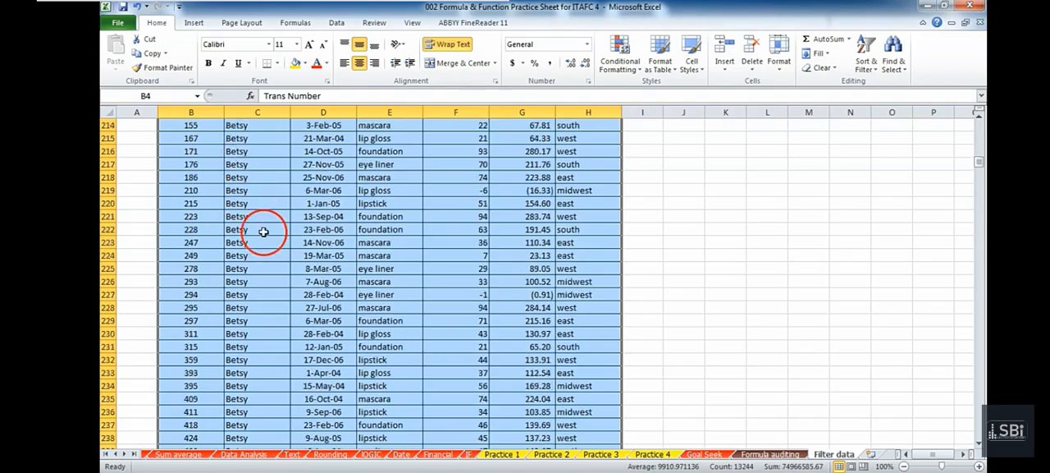
pyautogui.scroll(-20, 263, 233)
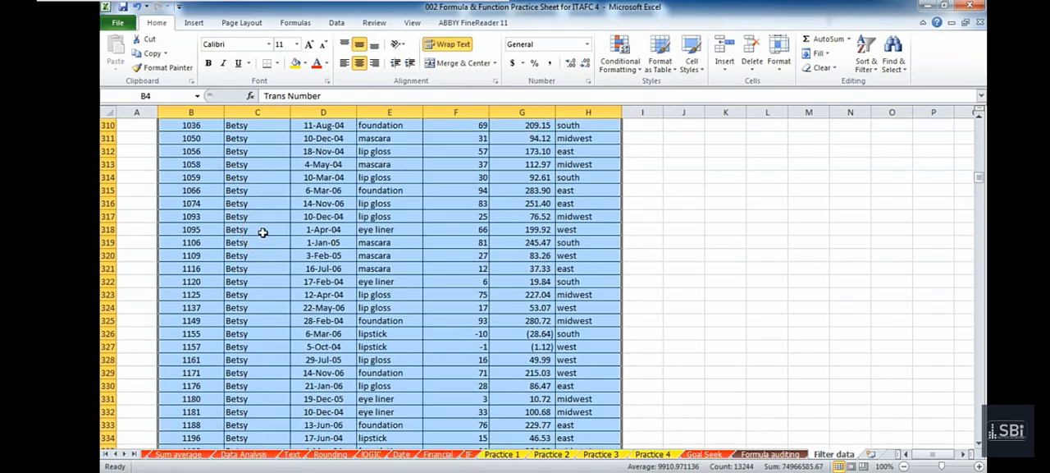
pyautogui.scroll(-6, 261, 232)
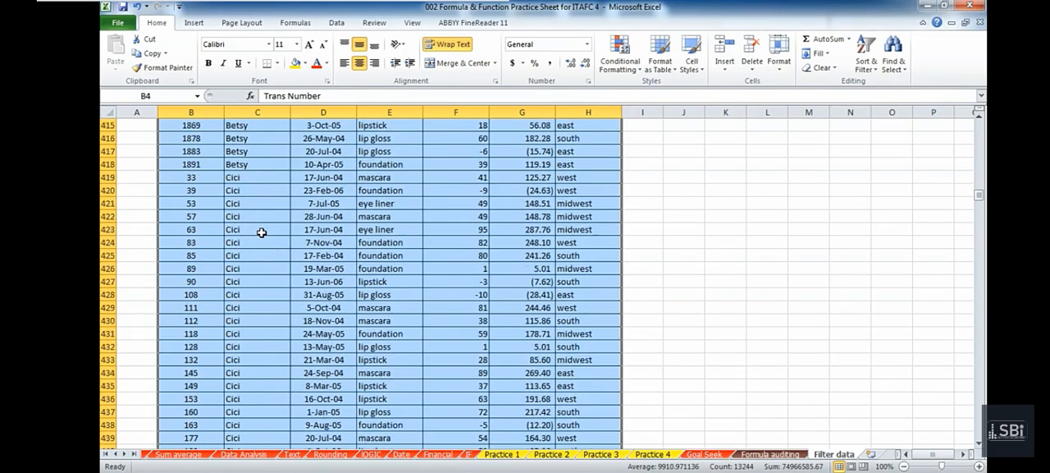
pyautogui.scroll(-10, 246, 230)
pyautogui.scroll(-20, 238, 229)
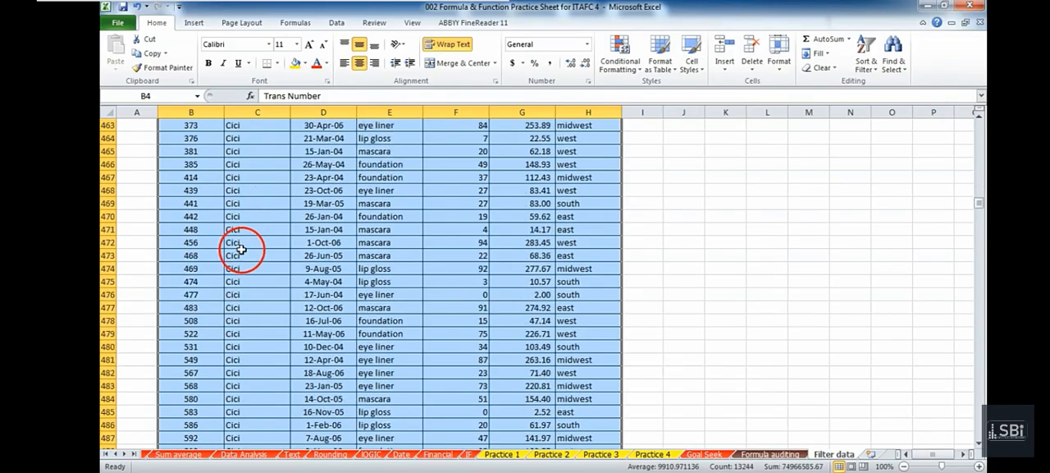
pyautogui.scroll(-20, 236, 258)
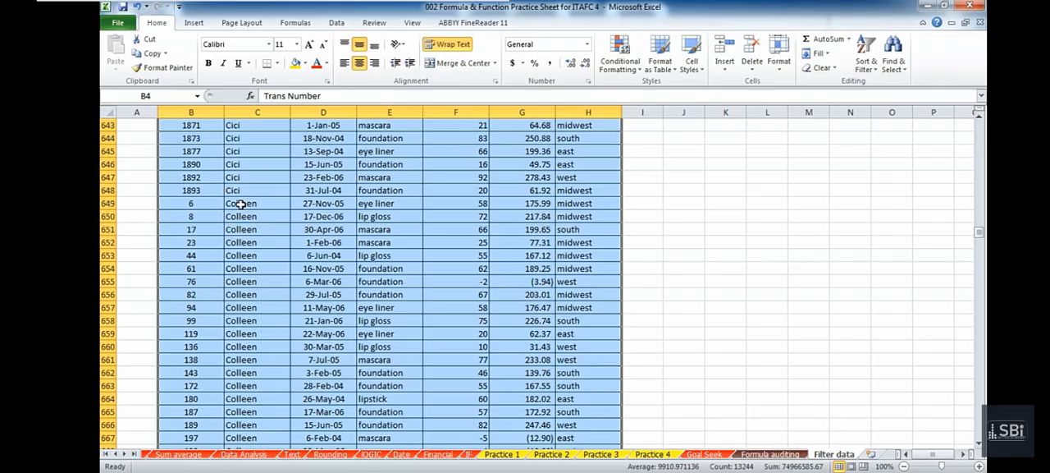
pyautogui.scroll(9, 234, 230)
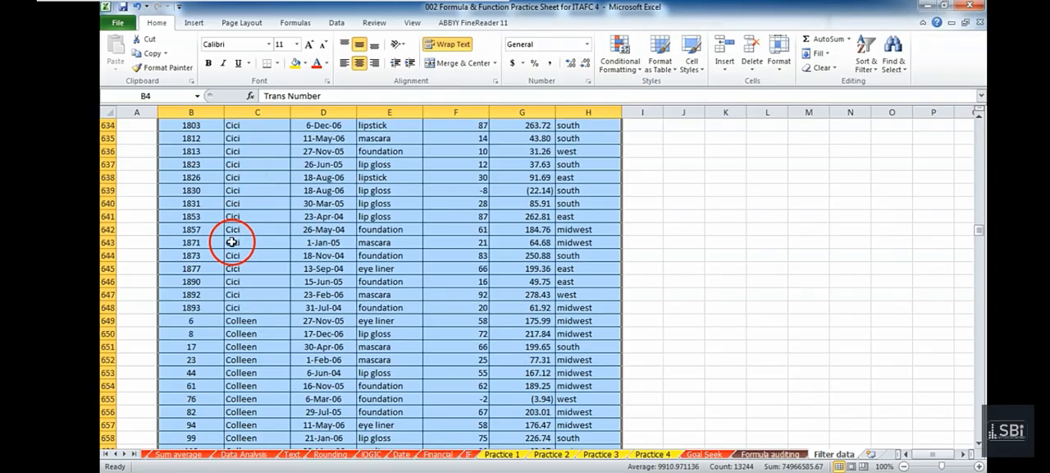
pyautogui.scroll(-9, 232, 243)
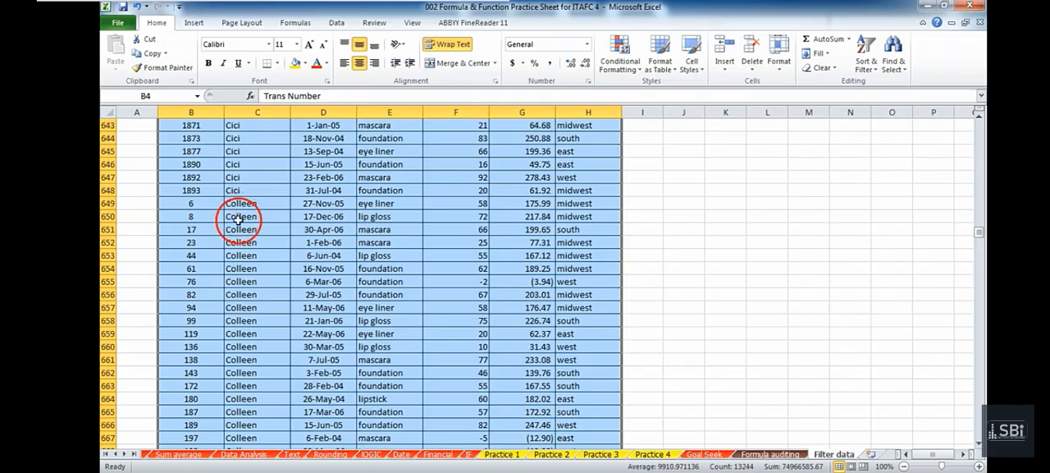
pyautogui.scroll(4, 238, 229)
pyautogui.moveTo(979, 237); pyautogui.dragTo(935, 113)
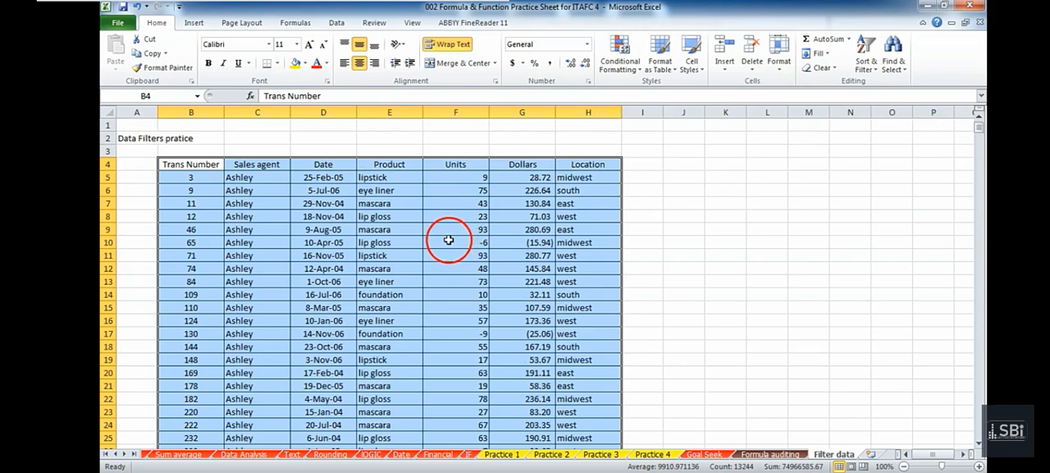
# Custom-sort the transaction table by Units on Values, ordered Largest to Smallest, and check the sorted rows.
pyautogui.click(857, 74)
pyautogui.click(866, 105)
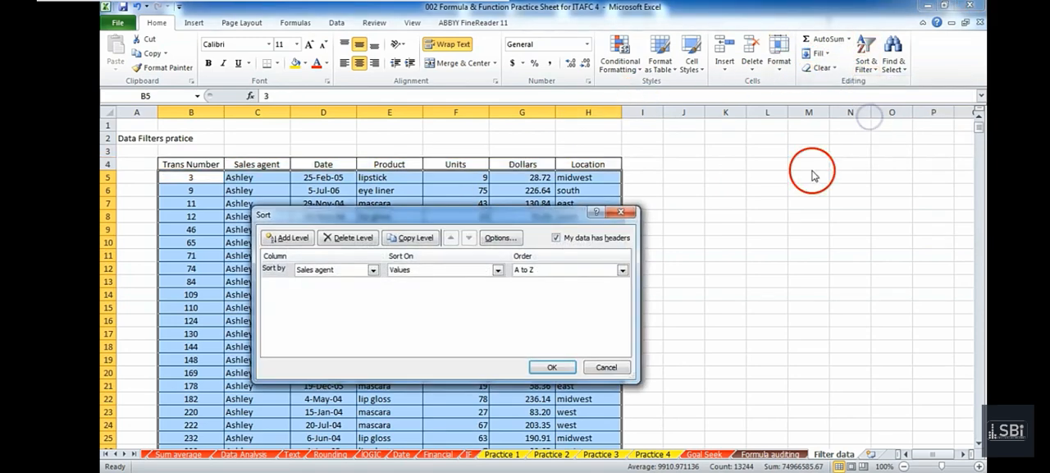
pyautogui.click(372, 270)
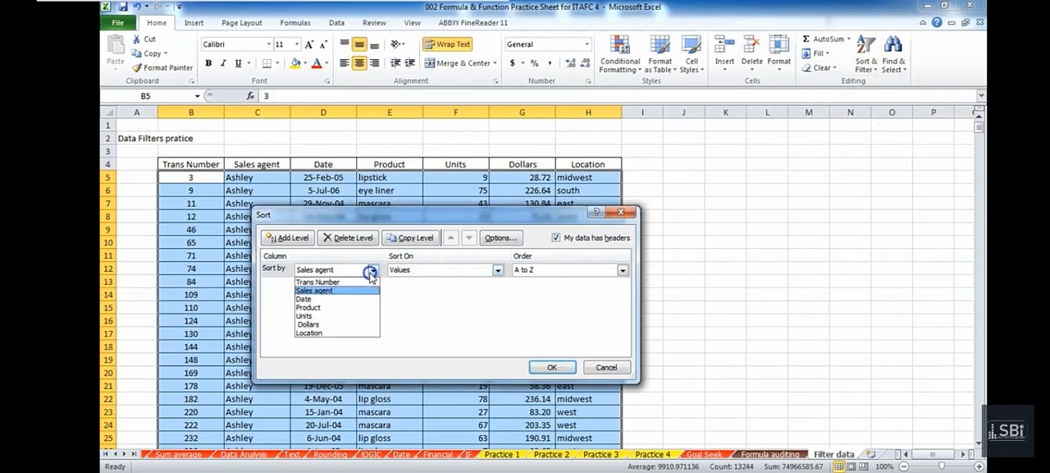
pyautogui.click(358, 315)
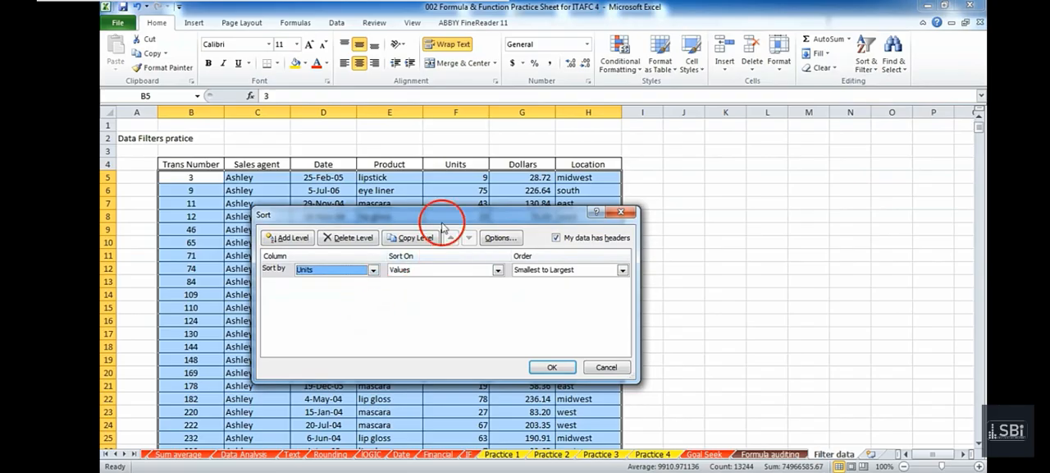
pyautogui.click(542, 270)
pyautogui.click(543, 290)
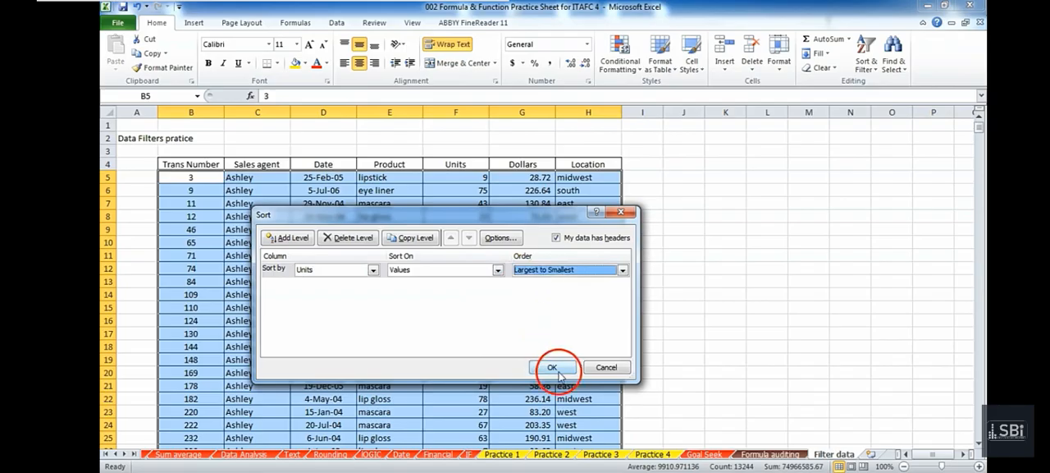
pyautogui.click(553, 368)
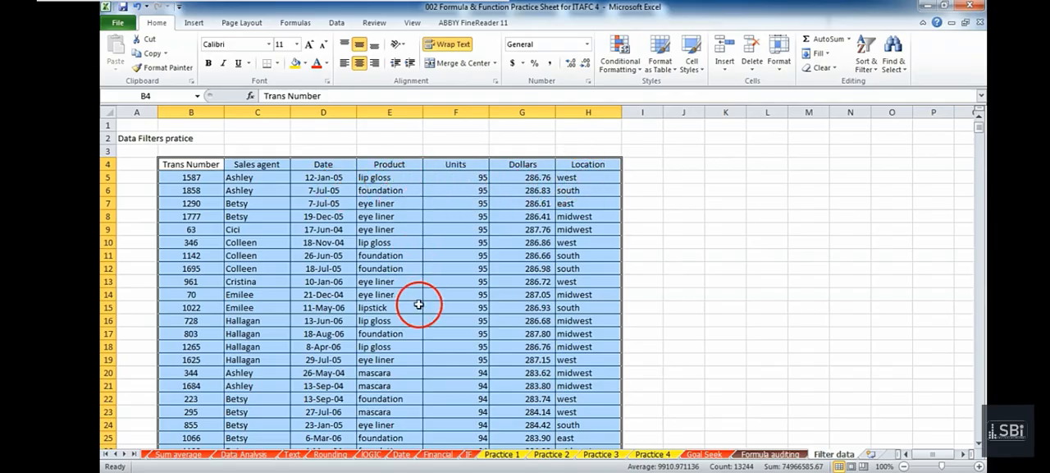
pyautogui.scroll(-11, 443, 305)
pyautogui.scroll(11, 447, 305)
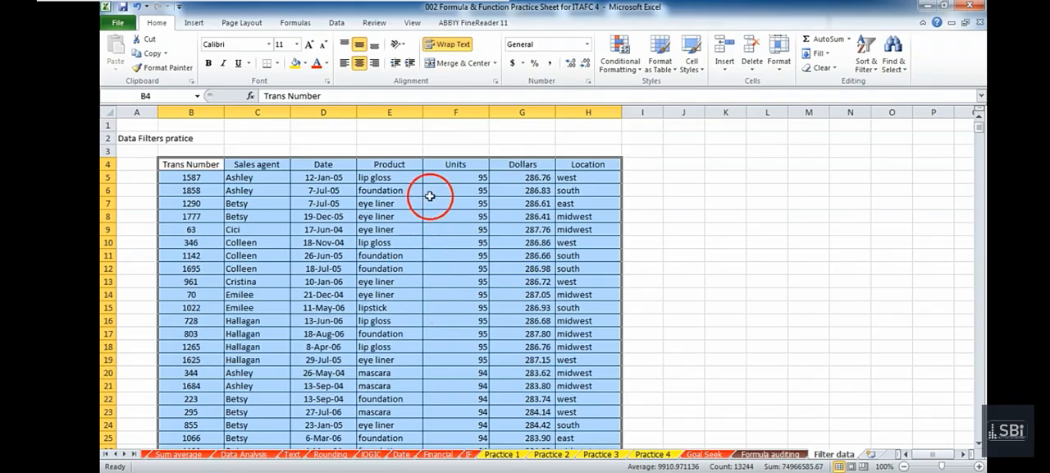
# Custom-sort the transaction table by Date on Values, ordered Newest to Oldest, and look through the sorted dates.
pyautogui.click(874, 64)
pyautogui.click(880, 111)
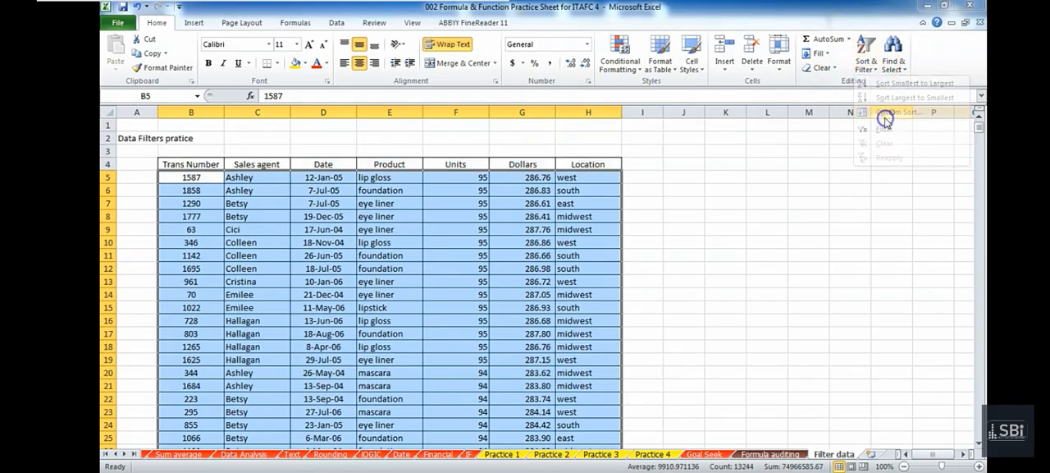
pyautogui.click(373, 270)
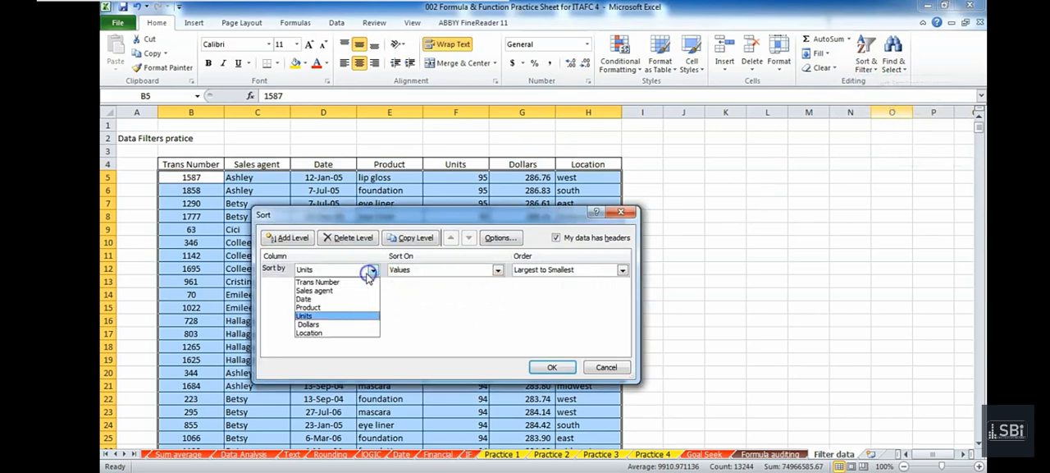
pyautogui.click(355, 301)
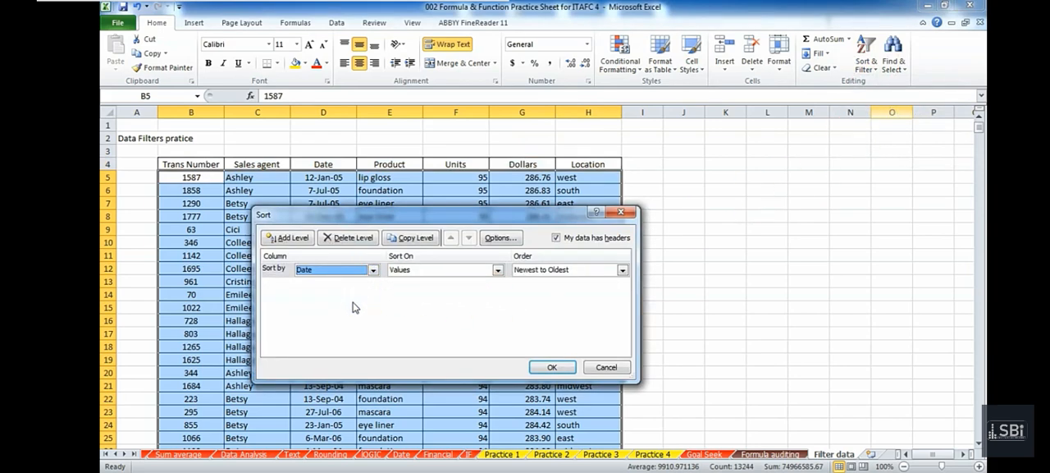
pyautogui.click(542, 271)
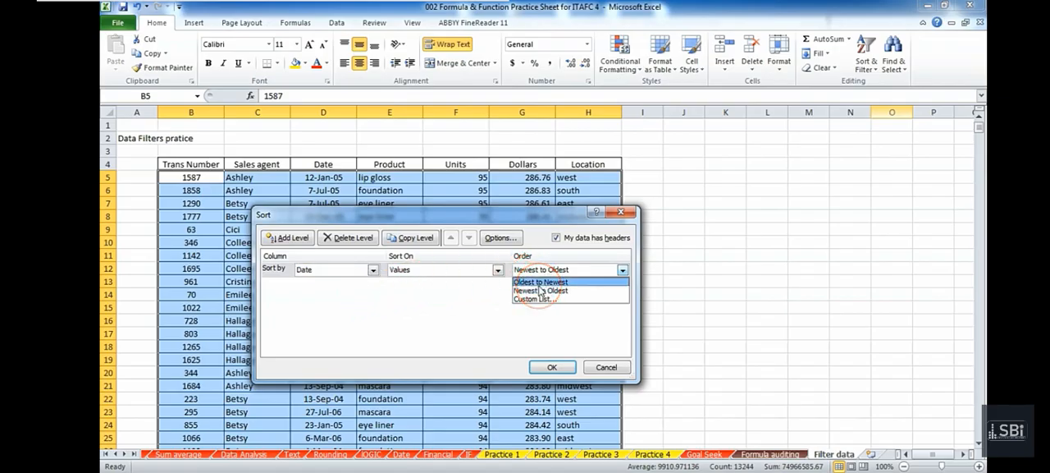
pyautogui.click(542, 290)
pyautogui.click(550, 368)
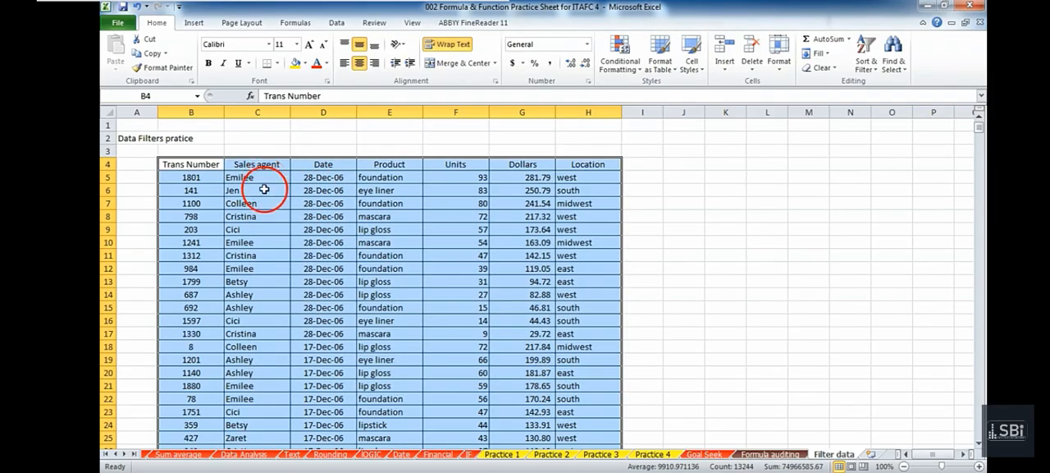
pyautogui.scroll(-2, 338, 337)
pyautogui.scroll(-7, 332, 238)
pyautogui.scroll(-3, 329, 255)
pyautogui.scroll(12, 329, 271)
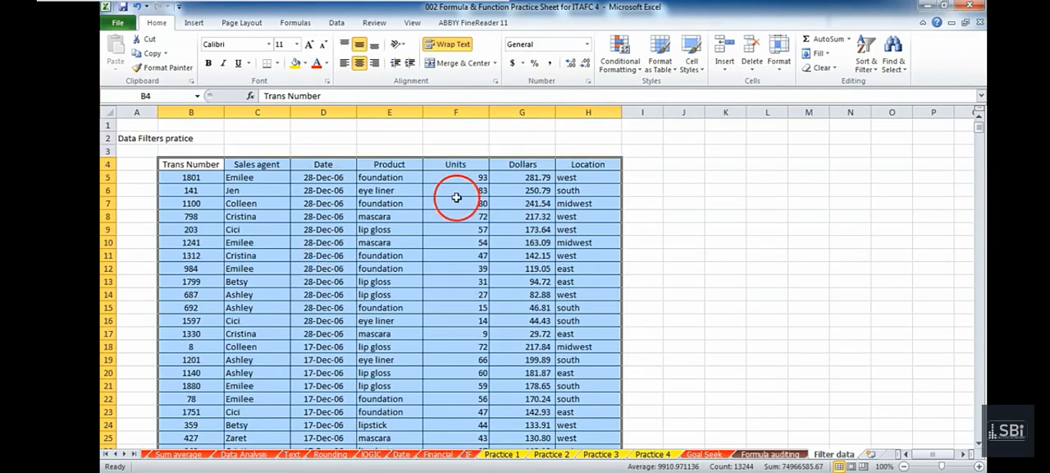
# Change the custom sort order of the Date column to Oldest to Newest and apply it to the table.
pyautogui.click(862, 62)
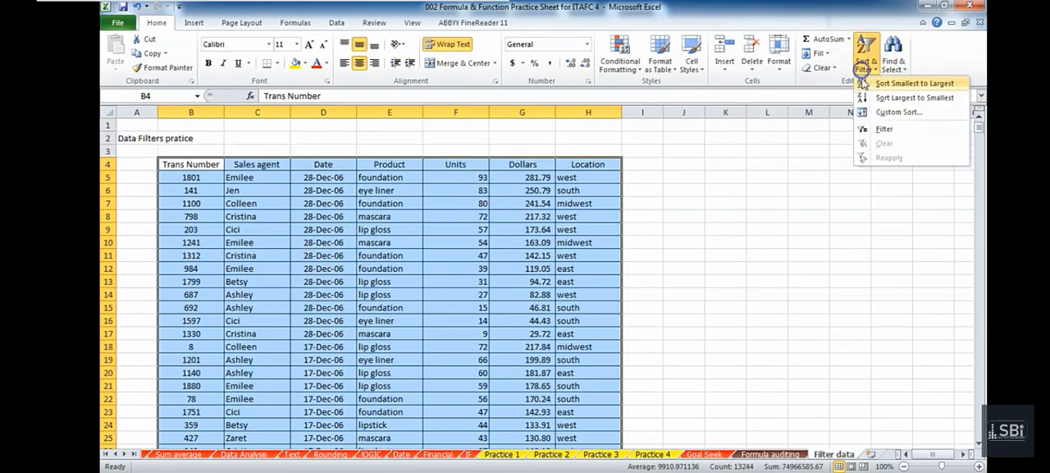
pyautogui.click(884, 112)
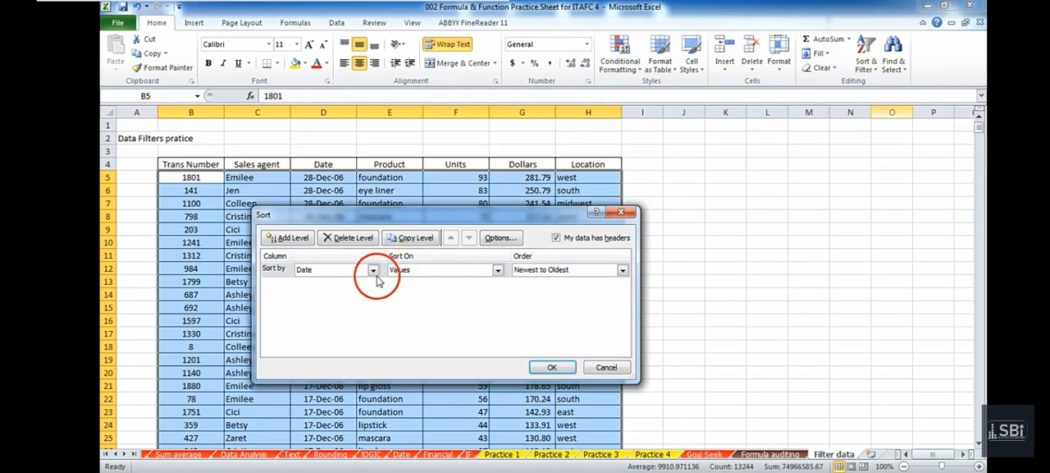
pyautogui.click(576, 271)
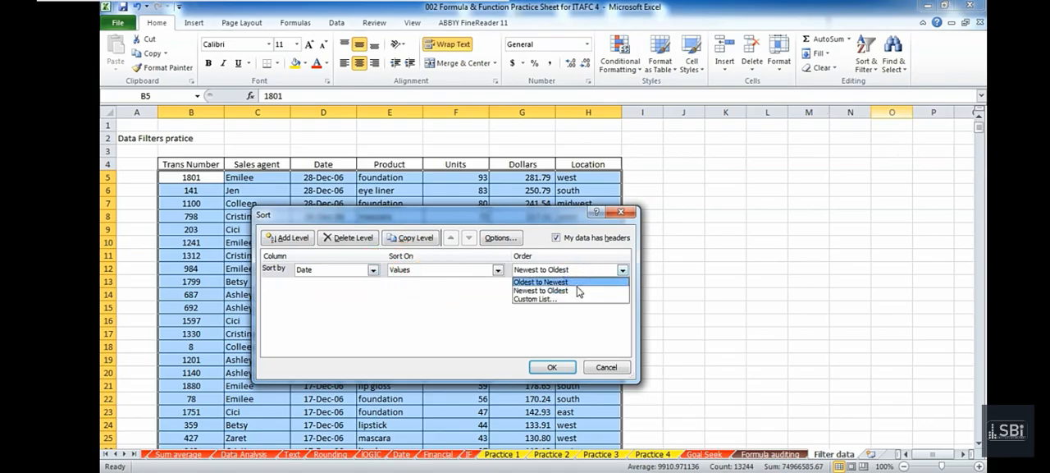
pyautogui.click(574, 282)
pyautogui.click(563, 367)
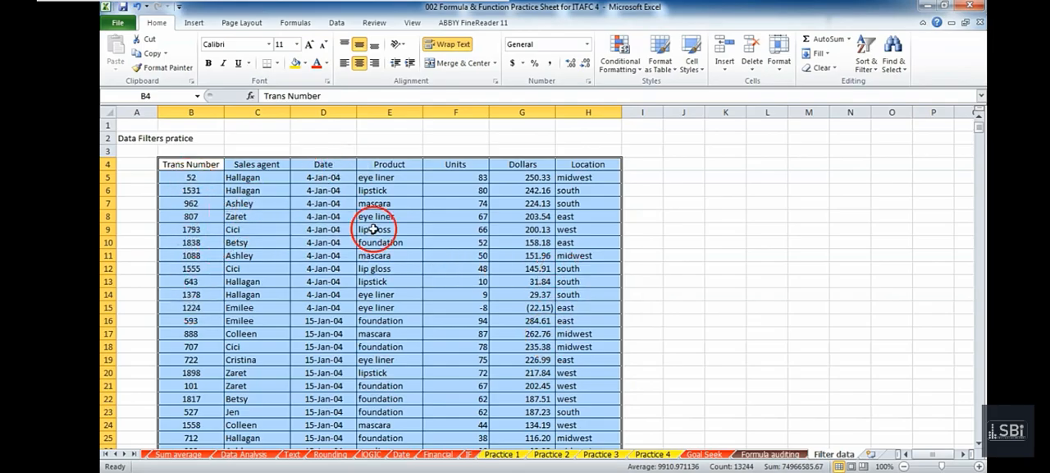
# Custom-sort the transaction table by Trans Number on Values, ordered Smallest to Largest.
pyautogui.click(868, 69)
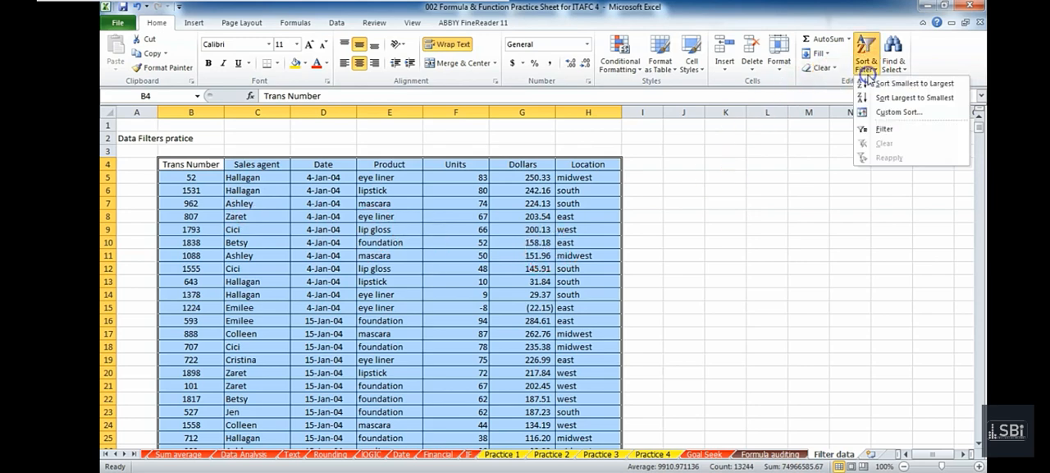
pyautogui.click(884, 115)
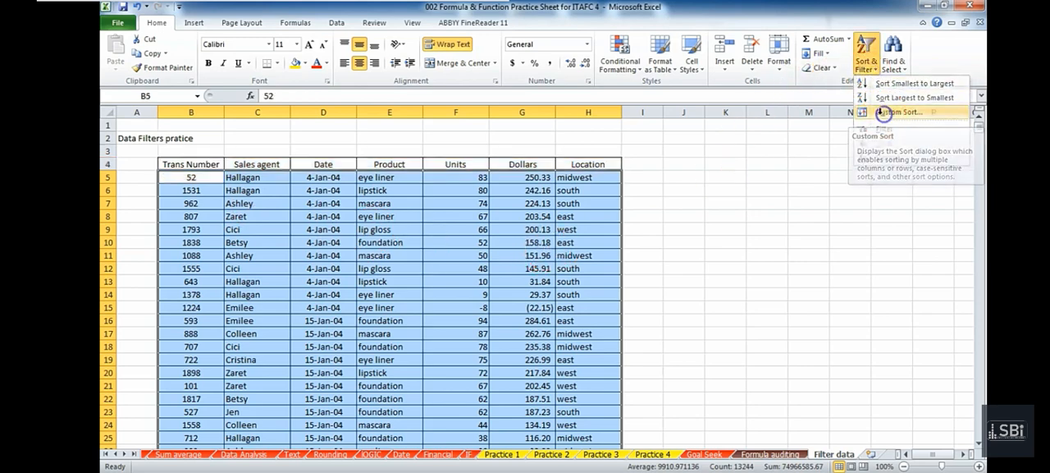
pyautogui.click(324, 270)
pyautogui.click(318, 281)
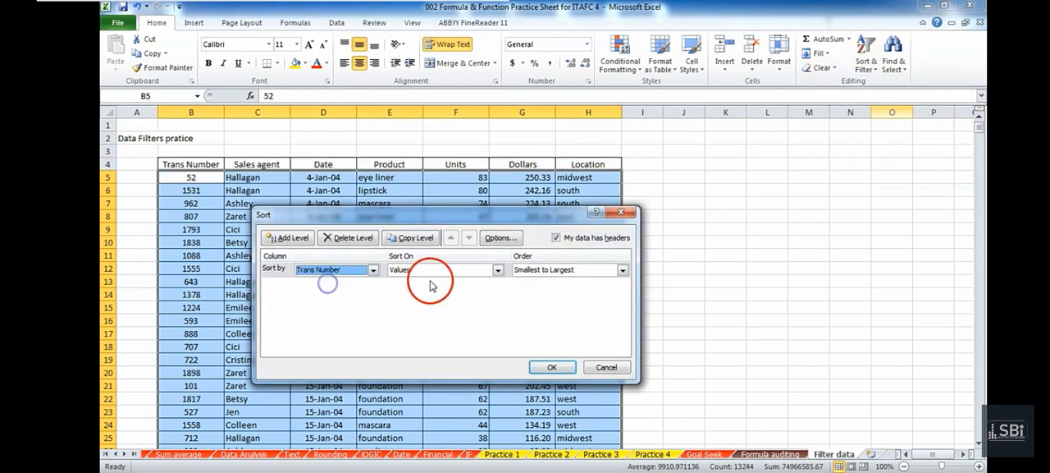
pyautogui.click(552, 366)
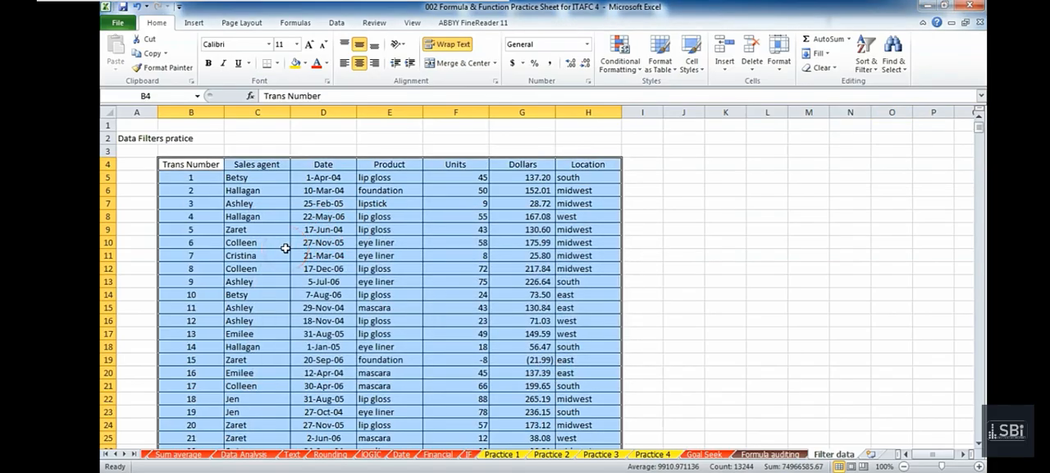
# Examine the Trans Number column through the sorted rows to check the ascending order, and return to the table's start.
pyautogui.scroll(-15, 284, 248)
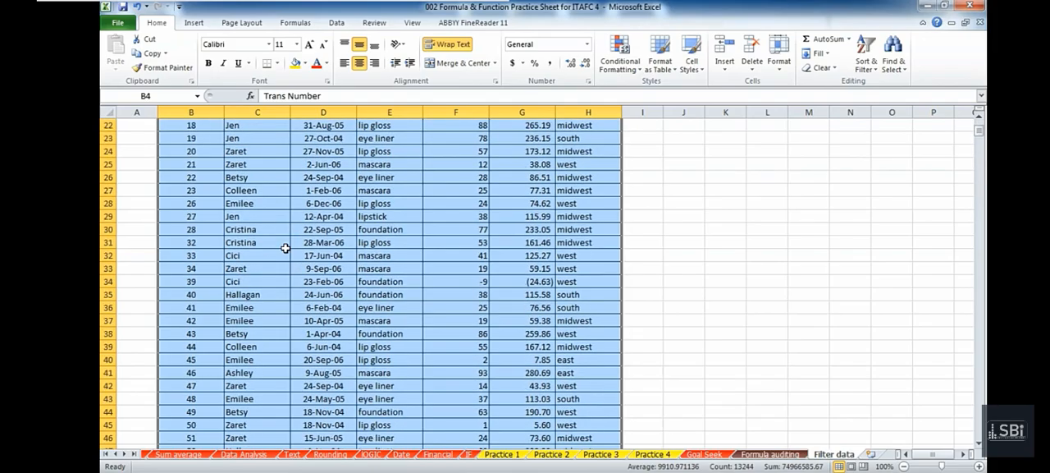
pyautogui.scroll(-12, 285, 248)
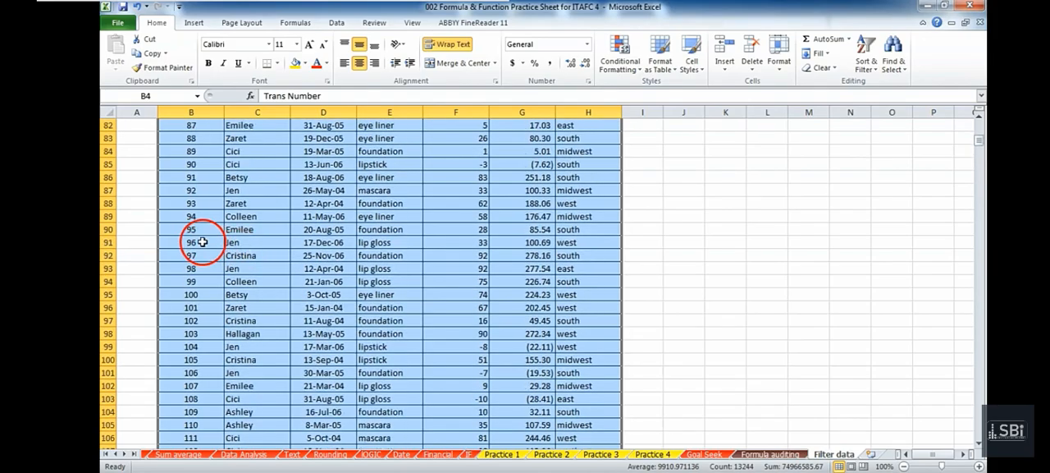
pyautogui.scroll(3, 621, 271)
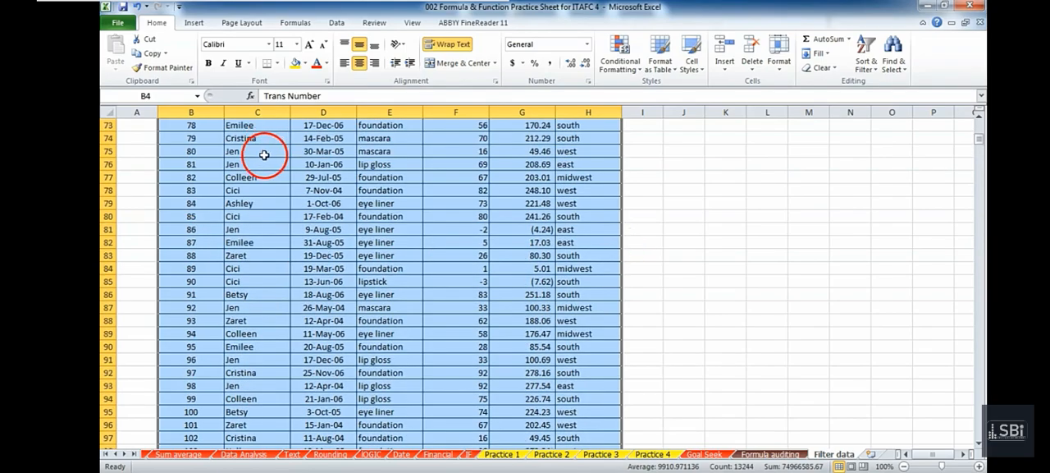
pyautogui.scroll(-14, 265, 155)
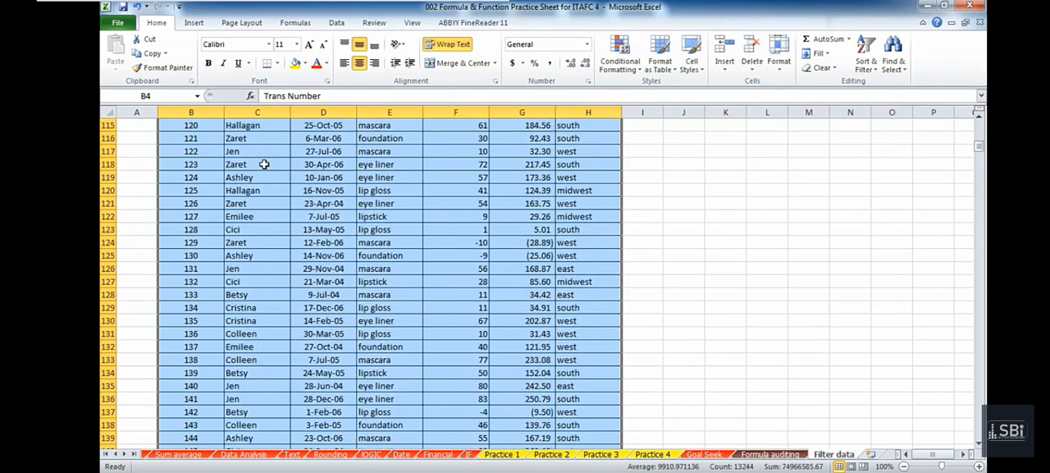
pyautogui.scroll(-8, 265, 164)
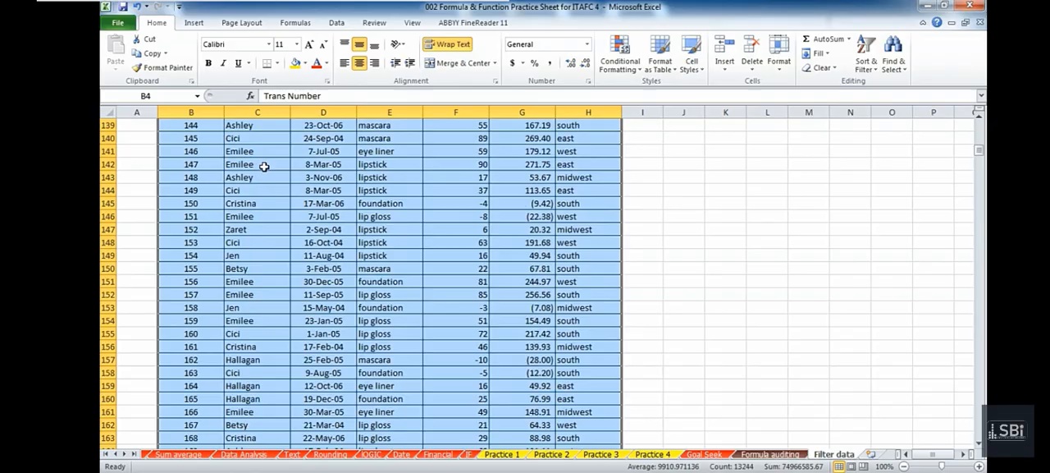
pyautogui.scroll(-4, 263, 168)
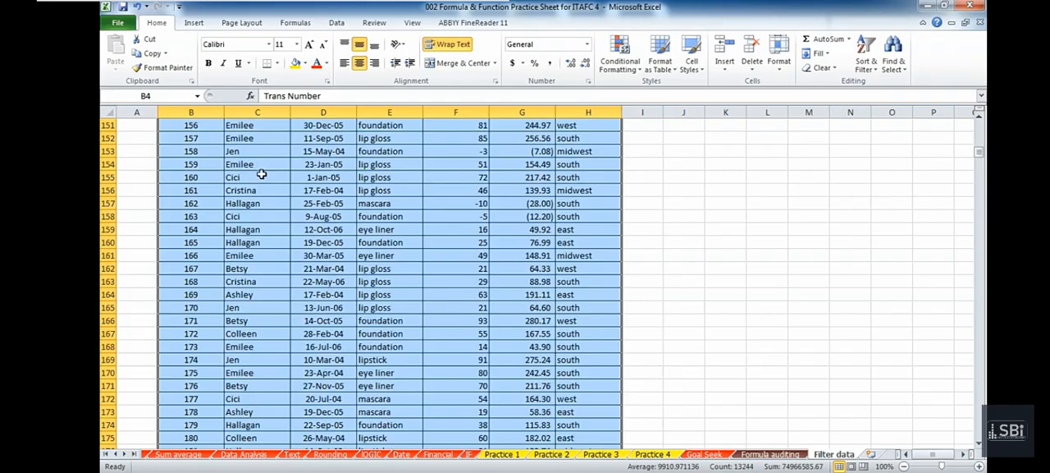
pyautogui.scroll(-4, 261, 174)
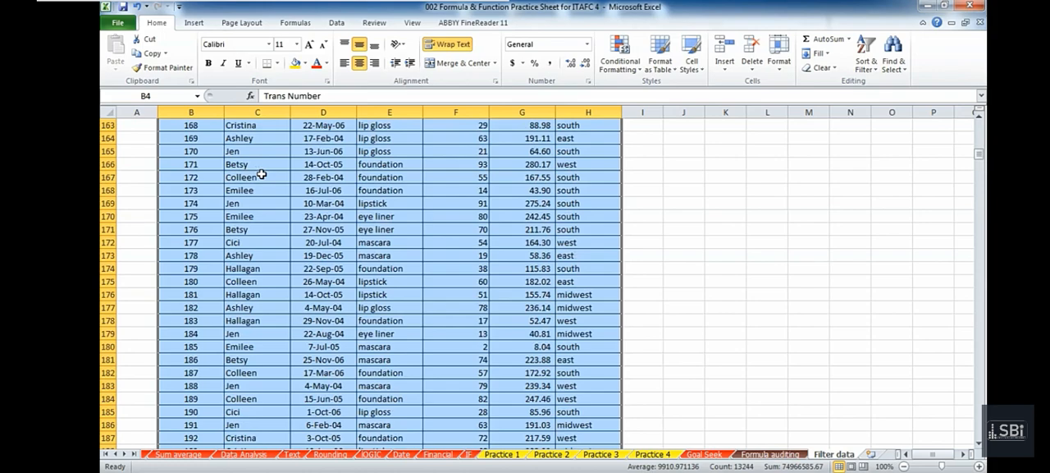
pyautogui.scroll(19, 261, 174)
pyautogui.scroll(20, 259, 143)
pyautogui.scroll(2, 260, 146)
pyautogui.moveTo(978, 137); pyautogui.dragTo(978, 122)
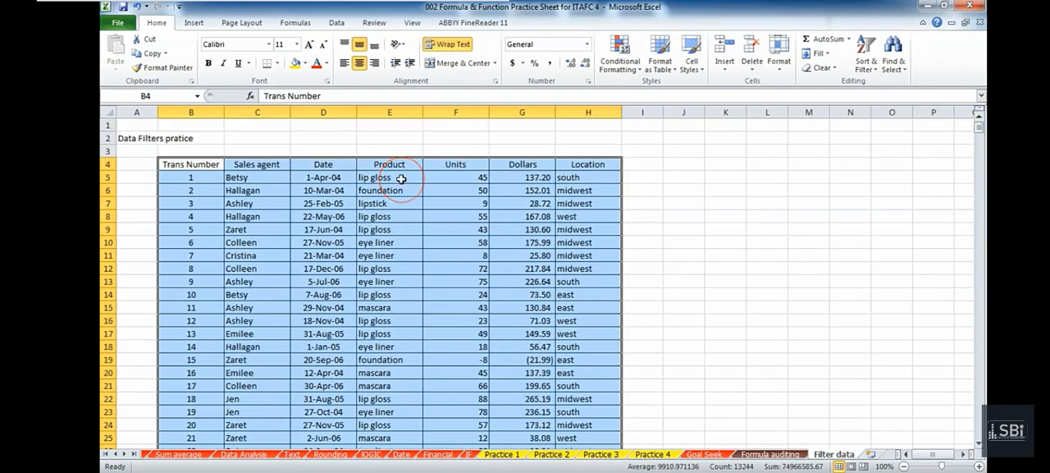